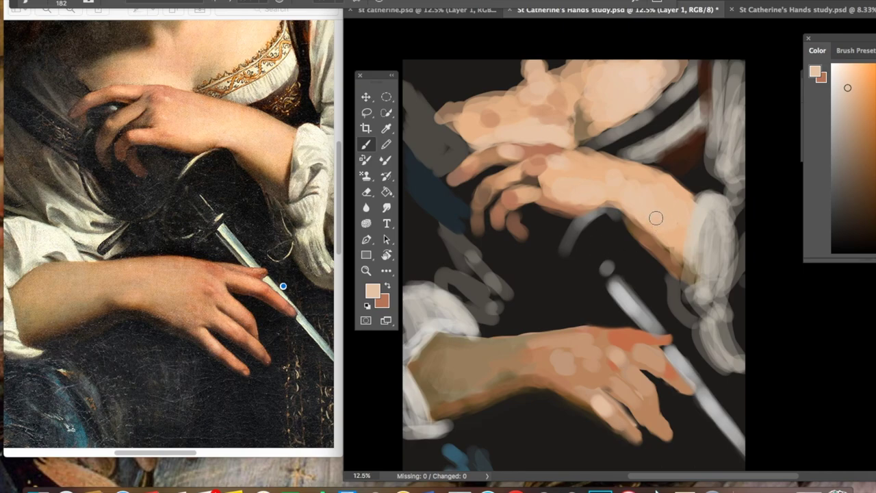
# - Sample a light skin tone and paint it broadly over the back of the lower hand
pyautogui.scroll(-4, 557, 384)
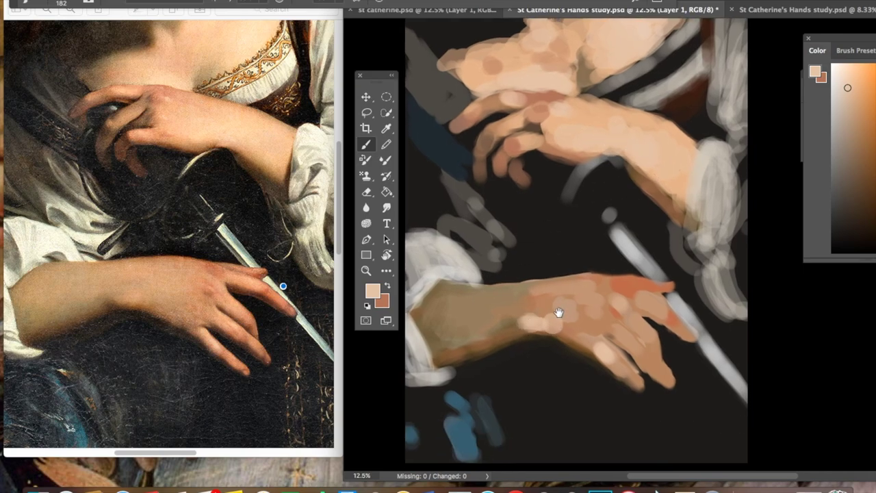
pyautogui.keyDown('alt'); pyautogui.click(504, 303); pyautogui.keyUp('alt')
pyautogui.press('super+plus')
pyautogui.scroll(-5, 704, 375)
pyautogui.hscroll(3, 704, 376)
# - Carve the gap between the lower hand's two lowest fingers with a 52 px brush in the near-black background colour
pyautogui.click(70, 8)
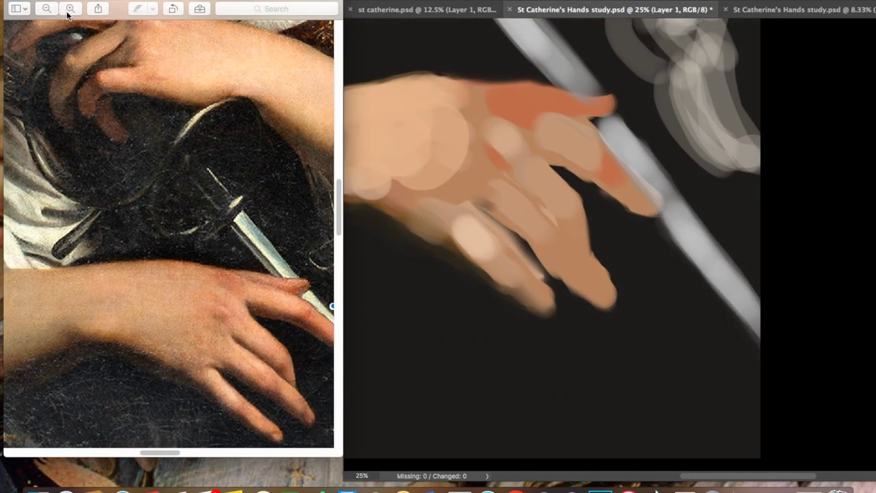
pyautogui.scroll(-3, 171, 240)
pyautogui.click(387, 130)
pyautogui.press('b')
pyautogui.click(61, 3)
pyautogui.press('Return')
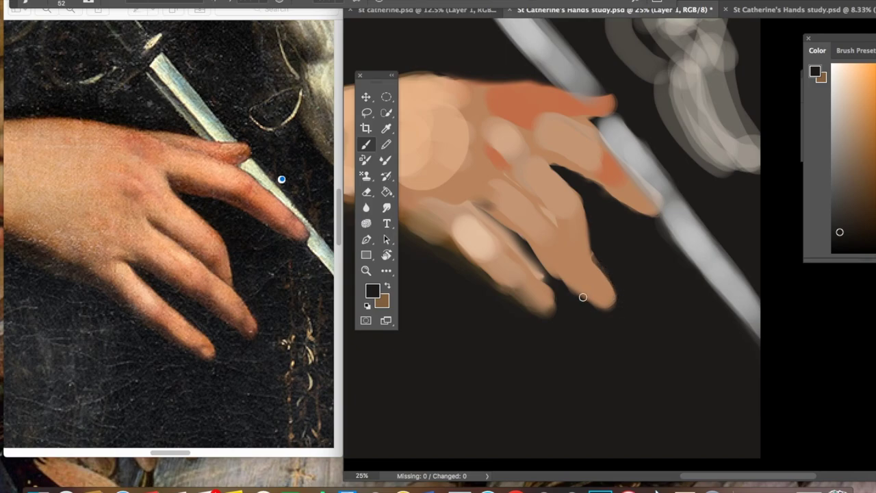
pyautogui.moveTo(530, 255); pyautogui.dragTo(558, 284)
pyautogui.moveTo(479, 210); pyautogui.dragTo(536, 258)
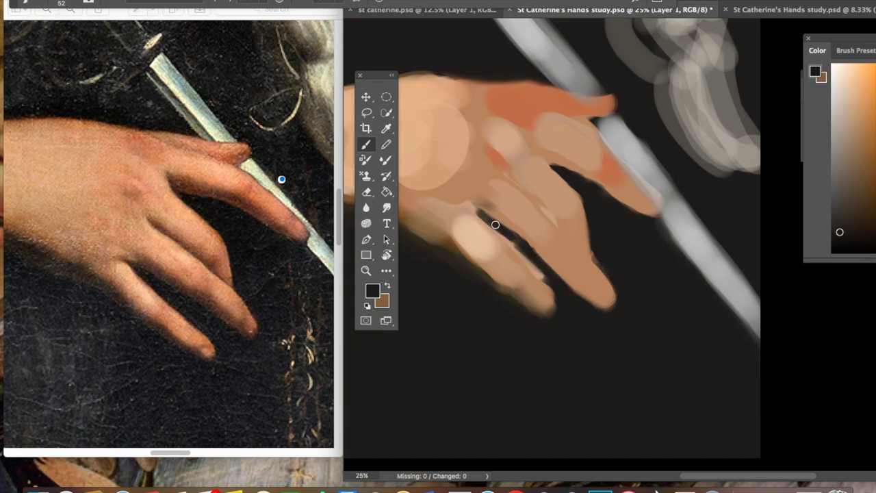
pyautogui.moveTo(481, 217); pyautogui.dragTo(525, 260)
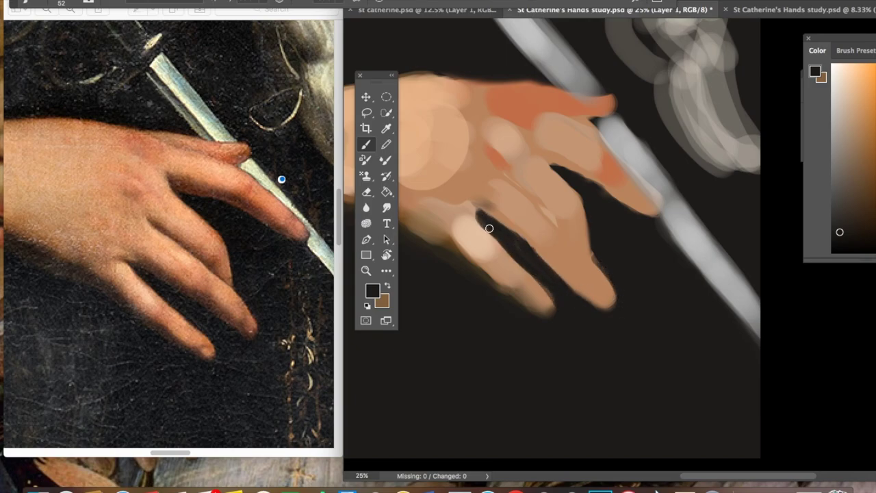
pyautogui.press('super+minus')
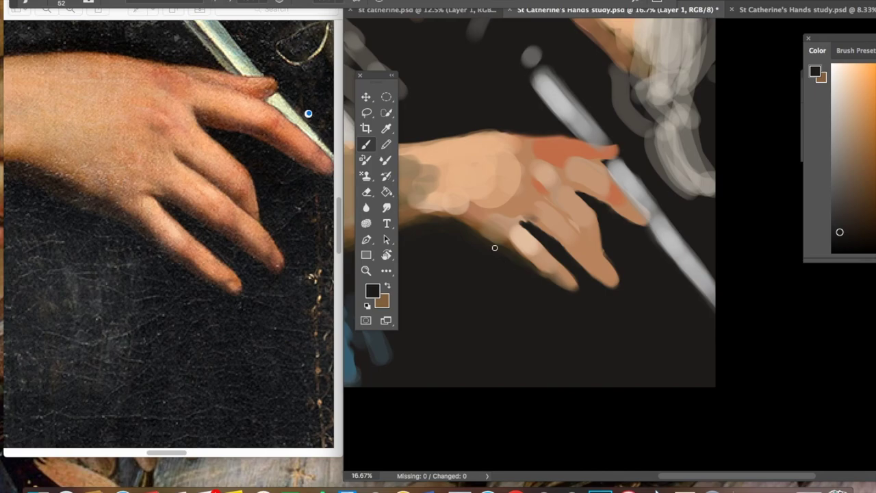
# - Choose a dark brown and paint shadows along the undersides and between the fingers of the lower hand
pyautogui.press('super+plus')
pyautogui.keyDown('alt'); pyautogui.click(560, 257); pyautogui.keyUp('alt')
pyautogui.moveTo(827, 56); pyautogui.dragTo(756, 52)
pyautogui.click(839, 241)
pyautogui.click(372, 291)
pyautogui.press('Return')
pyautogui.moveTo(552, 207)
pyautogui.mouseDown()
pyautogui.moveTo(574, 241)
pyautogui.moveTo(561, 215)
pyautogui.moveTo(709, 305)
pyautogui.mouseUp()
pyautogui.moveTo(495, 237)
pyautogui.mouseDown()
pyautogui.moveTo(633, 362)
pyautogui.moveTo(540, 277)
pyautogui.mouseUp()
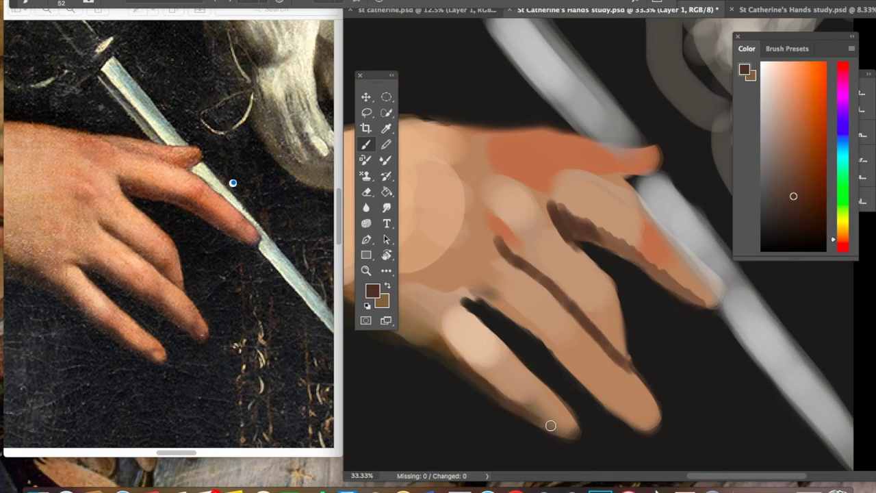
pyautogui.moveTo(506, 340); pyautogui.dragTo(461, 308)
pyautogui.scroll(-3, 493, 273)
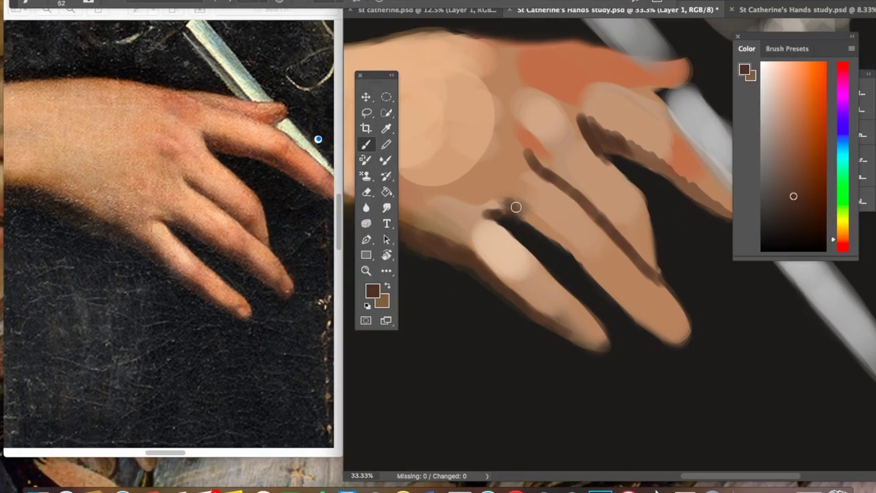
pyautogui.moveTo(516, 207); pyautogui.dragTo(671, 339)
# - Paint orange-red tones on the knuckles and fingertips of the lower hand, sampling brown to reinforce the finger shadows
pyautogui.keyDown('alt'); pyautogui.click(631, 297); pyautogui.keyUp('alt')
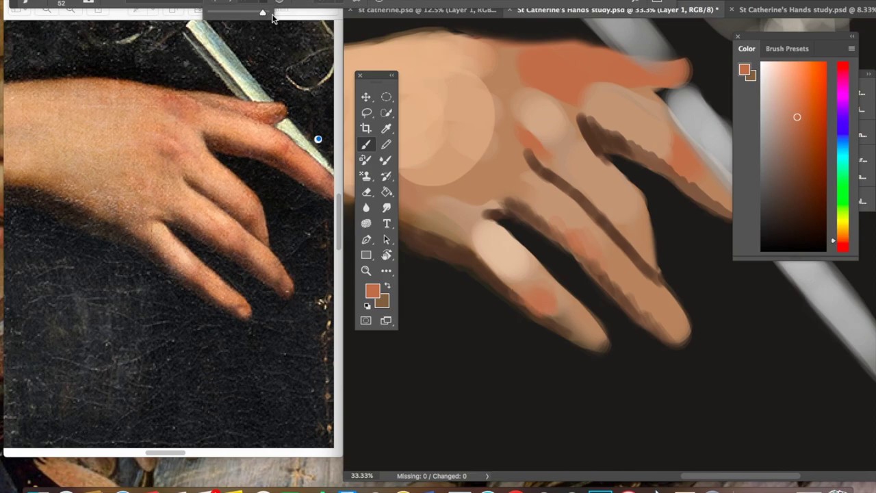
pyautogui.keyDown('alt'); pyautogui.click(531, 305); pyautogui.keyUp('alt')
pyautogui.click(140, 2)
pyautogui.click(151, 18)
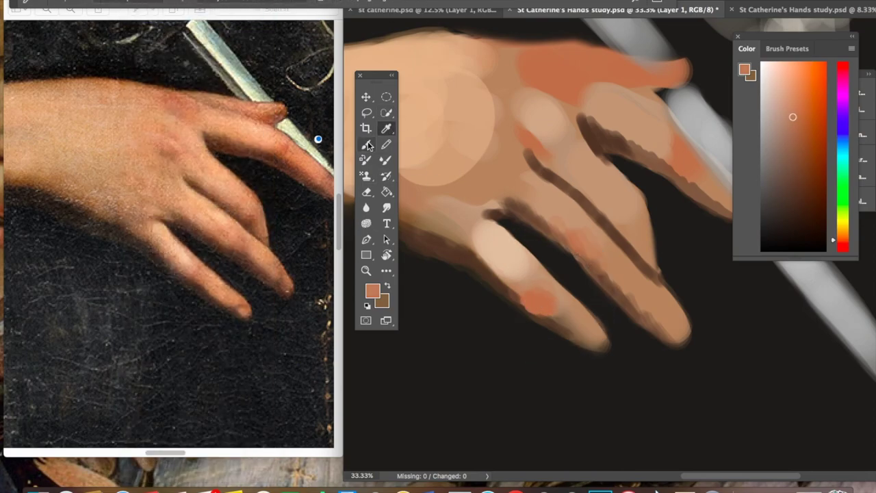
pyautogui.moveTo(590, 215); pyautogui.dragTo(656, 281)
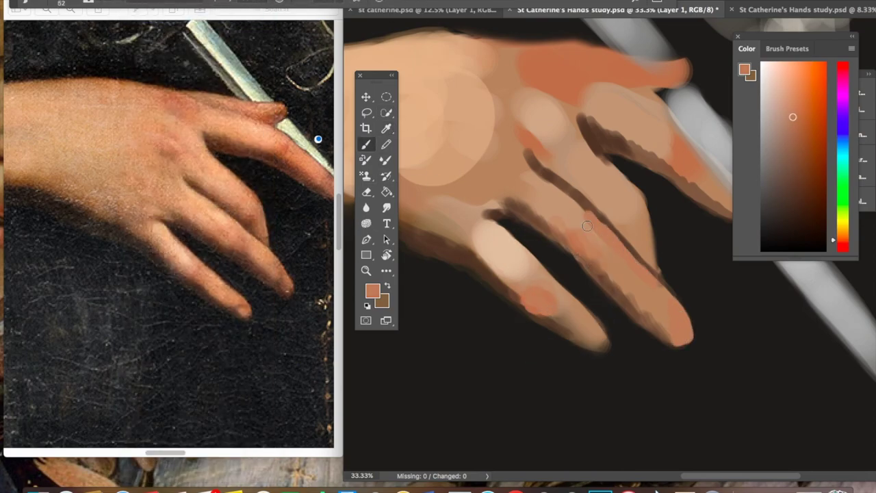
pyautogui.moveTo(498, 273); pyautogui.dragTo(463, 239)
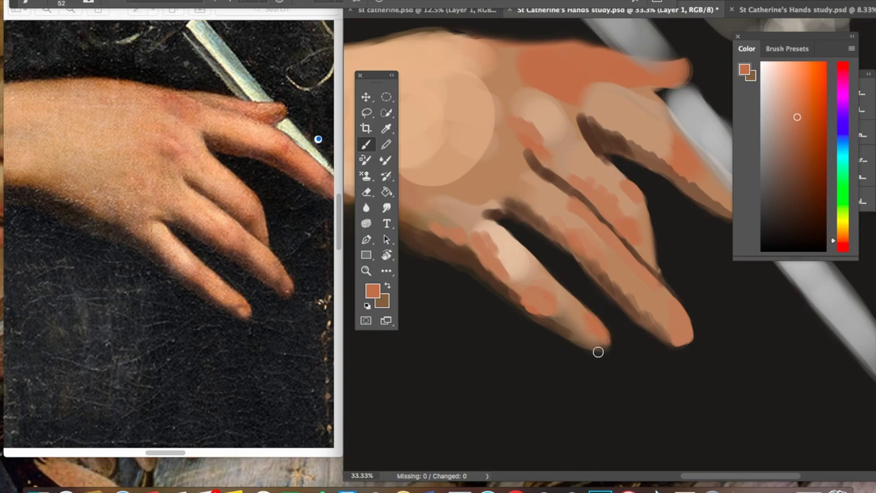
pyautogui.keyDown('alt'); pyautogui.click(579, 259); pyautogui.keyUp('alt')
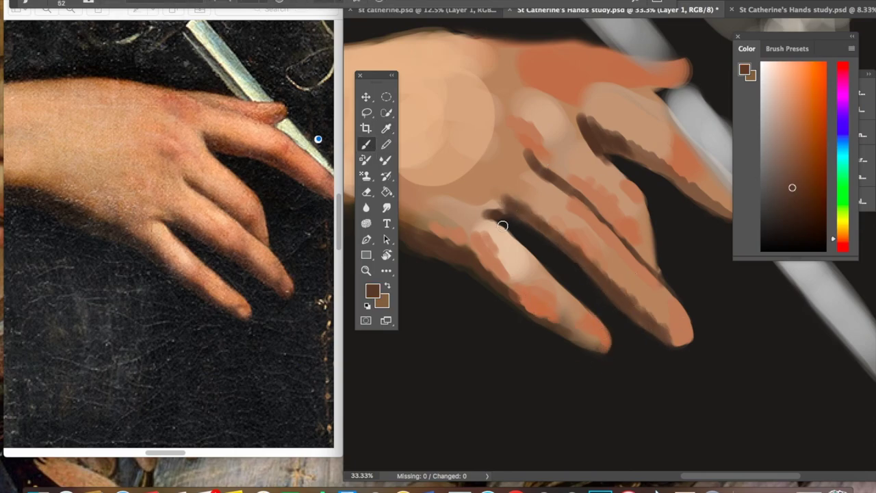
# - Compare the whole hands study with the reference painting at reduced magnification
pyautogui.press('super+minus')
pyautogui.press('super+minus')
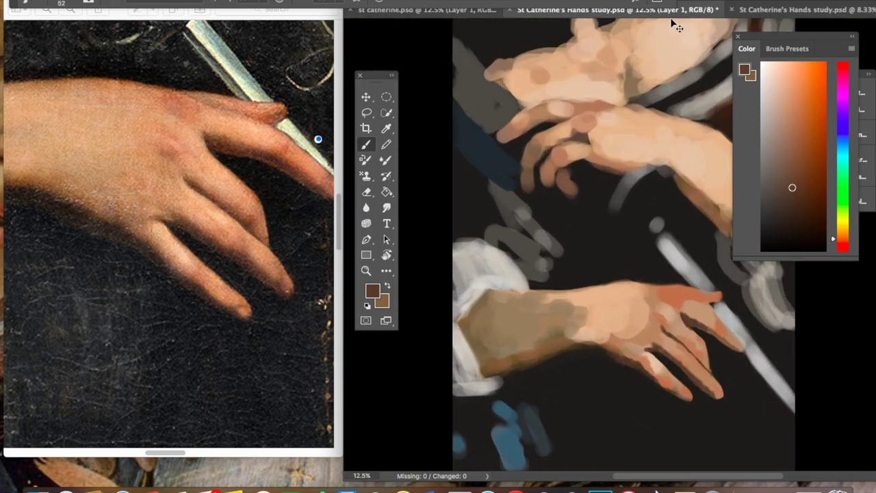
pyautogui.click(68, 48)
pyautogui.press('super+minus')
pyautogui.click(563, 385)
pyautogui.press('super+minus')
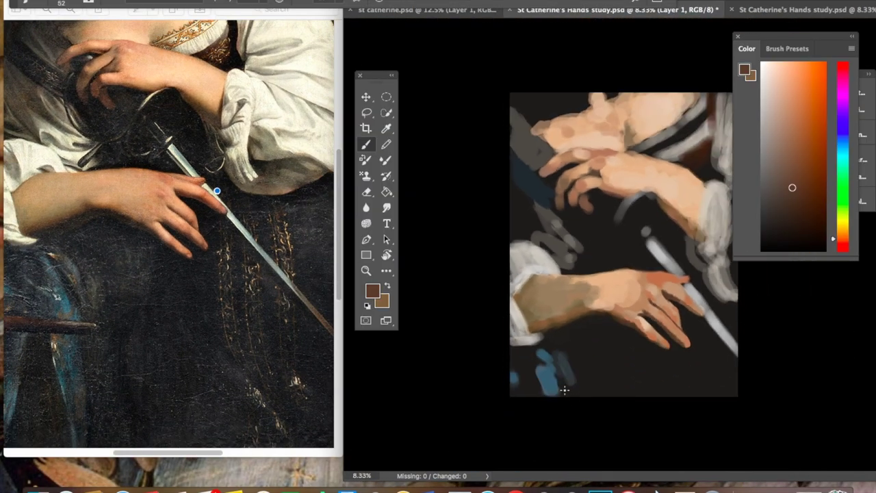
pyautogui.scroll(2, 567, 397)
pyautogui.click(67, 23)
# - Sample a light peach and paint a thin highlight separating the lower hand's uppermost finger from the finger below
pyautogui.press('super+plus')
pyautogui.click(627, 216)
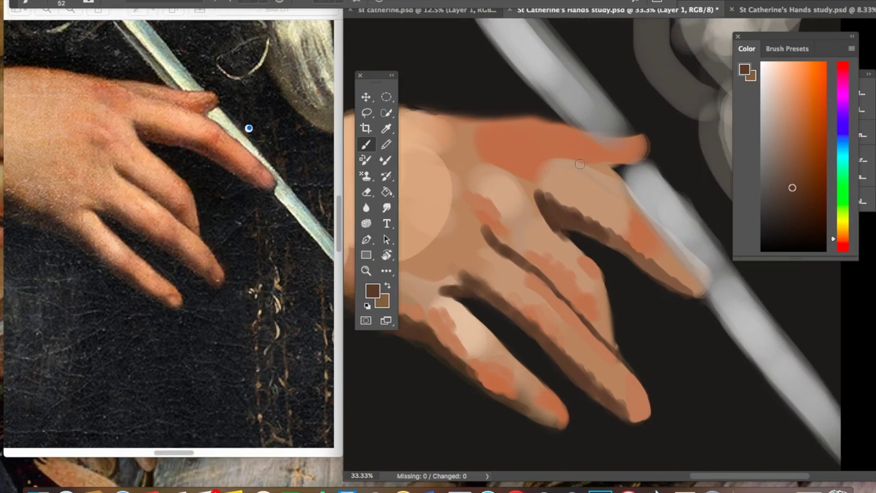
pyautogui.keyDown('alt'); pyautogui.click(605, 190); pyautogui.keyUp('alt')
pyautogui.hscroll(-3, 489, 198)
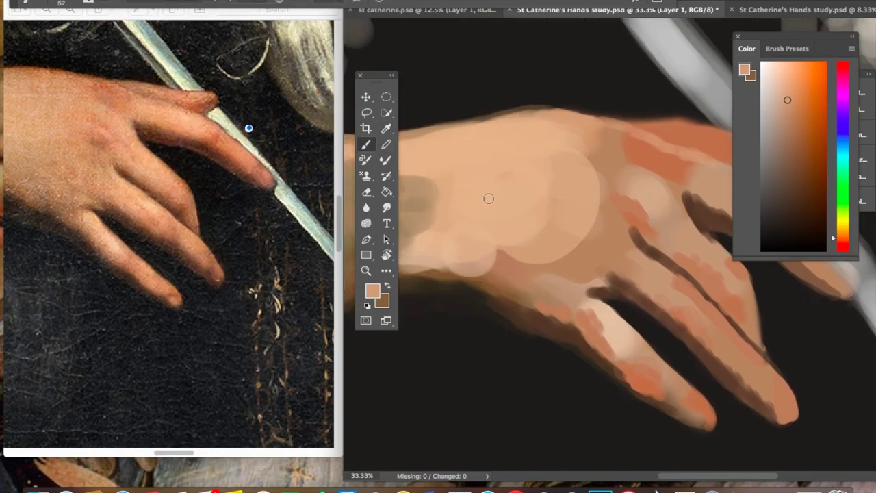
# - Define the upper contour of the lower hand, wrist and forearm with sampled reddish and brown tones
pyautogui.hscroll(-3, 171, 233)
pyautogui.keyDown('alt'); pyautogui.click(566, 139); pyautogui.keyUp('alt')
pyautogui.press('super+minus')
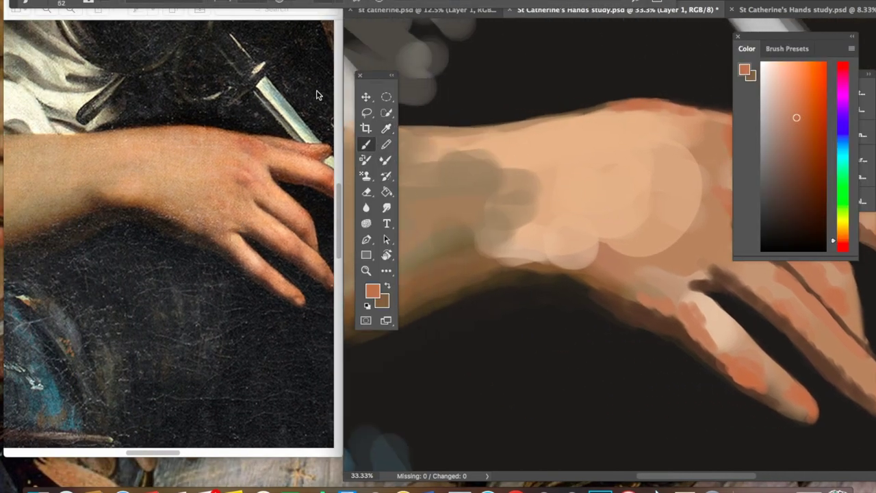
pyautogui.hscroll(-2, 233, 274)
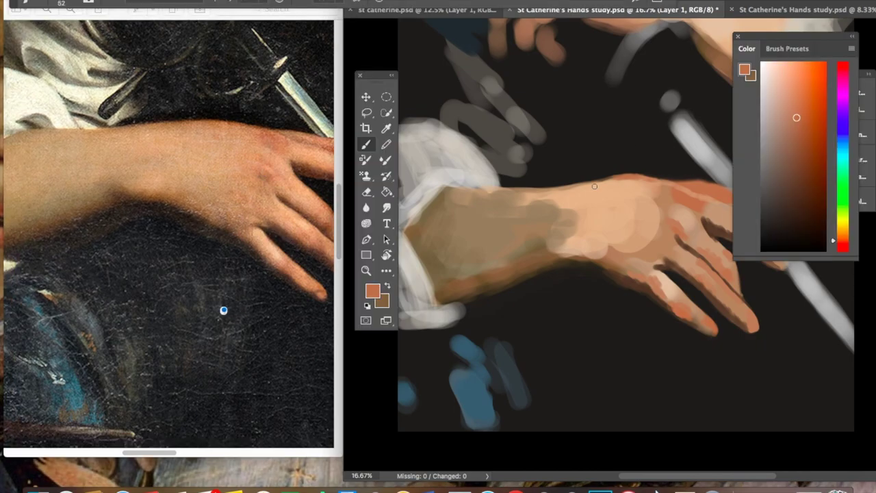
pyautogui.keyDown('alt'); pyautogui.click(461, 285); pyautogui.keyUp('alt')
pyautogui.keyDown('alt'); pyautogui.click(455, 186); pyautogui.keyUp('alt')
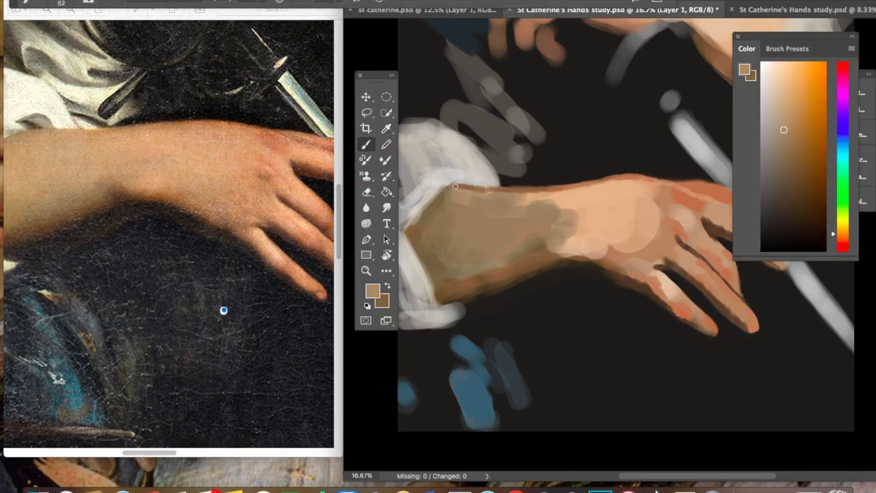
# - Reshape the lower hand's uppermost finger in orange-red and add peach highlights along its top and fingertip
pyautogui.press('super+equal')
pyautogui.press('super+equal')
pyautogui.keyDown('alt'); pyautogui.click(483, 135); pyautogui.keyUp('alt')
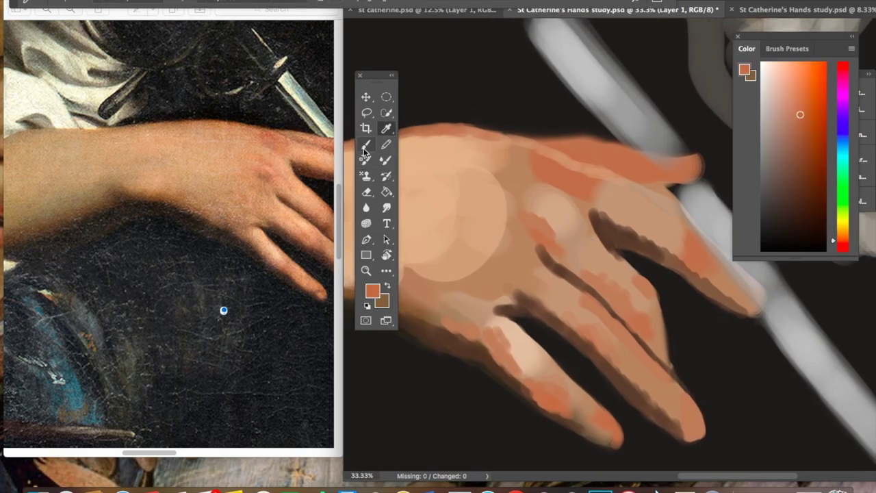
pyautogui.press('super+equal')
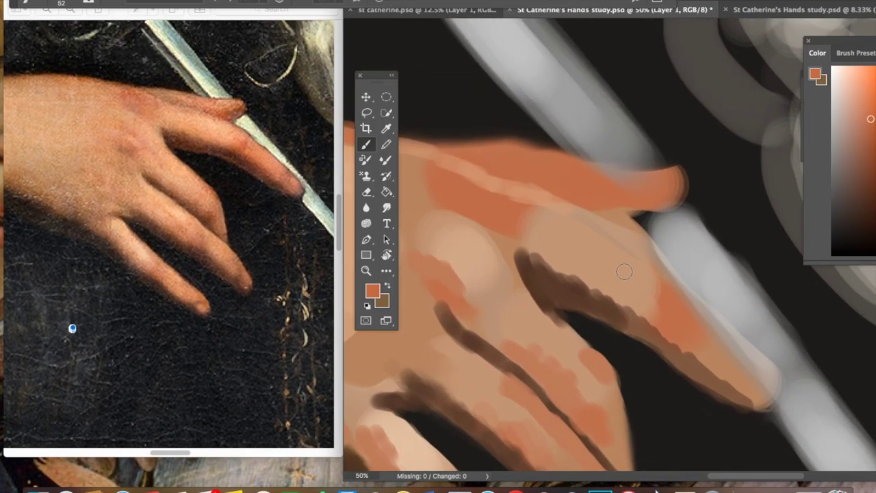
pyautogui.moveTo(608, 211)
pyautogui.mouseDown()
pyautogui.moveTo(642, 214)
pyautogui.moveTo(643, 167)
pyautogui.mouseUp()
pyautogui.keyDown('alt'); pyautogui.click(473, 156); pyautogui.keyUp('alt')
pyautogui.moveTo(476, 154)
pyautogui.mouseDown()
pyautogui.moveTo(542, 154)
pyautogui.moveTo(620, 184)
pyautogui.moveTo(652, 178)
pyautogui.moveTo(557, 177)
pyautogui.moveTo(460, 151)
pyautogui.moveTo(592, 211)
pyautogui.moveTo(620, 195)
pyautogui.mouseUp()
pyautogui.moveTo(568, 301); pyautogui.dragTo(612, 302)
# - Select the Mixer Brush and blend the peach and orange strokes along the uppermost finger
pyautogui.click(386, 159)
pyautogui.click(131, 0)
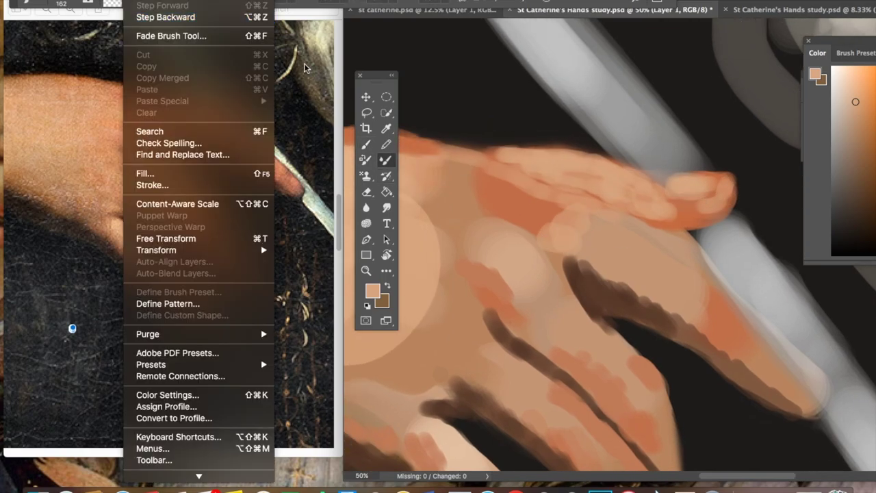
pyautogui.click(68, 3)
pyautogui.moveTo(125, 41); pyautogui.dragTo(100, 39)
pyautogui.click(579, 175)
pyautogui.moveTo(526, 154)
pyautogui.mouseDown()
pyautogui.moveTo(684, 212)
pyautogui.moveTo(715, 205)
pyautogui.moveTo(711, 219)
pyautogui.moveTo(677, 210)
pyautogui.mouseUp()
# - Paint orange-red tones along the finger touching the sword blade with a 105 px brush
pyautogui.press('super+minus')
pyautogui.press('super+minus')
pyautogui.press('super+minus')
pyautogui.press('super+minus')
pyautogui.press('super+plus')
pyautogui.press('super+plus')
pyautogui.press('super+plus')
pyautogui.press('super+plus')
pyautogui.press('super+plus')
pyautogui.press('b')
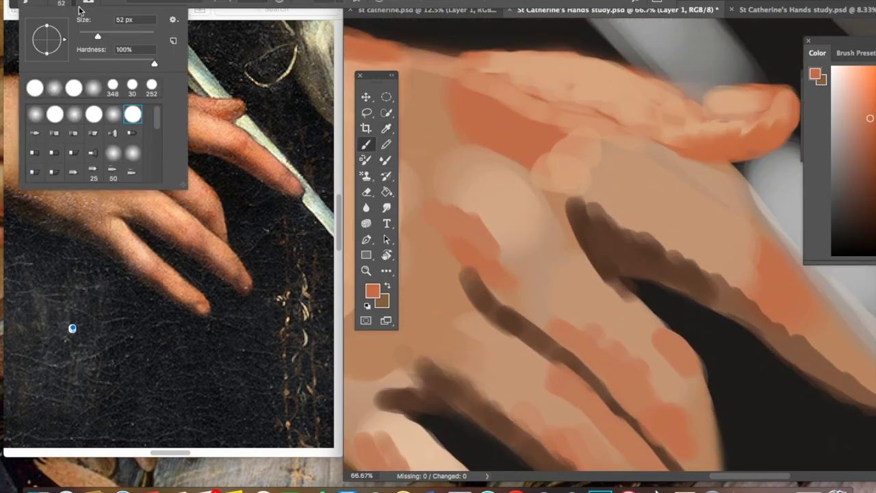
pyautogui.press('super+minus')
pyautogui.press('super+minus')
pyautogui.press('super+minus')
pyautogui.press('super+minus')
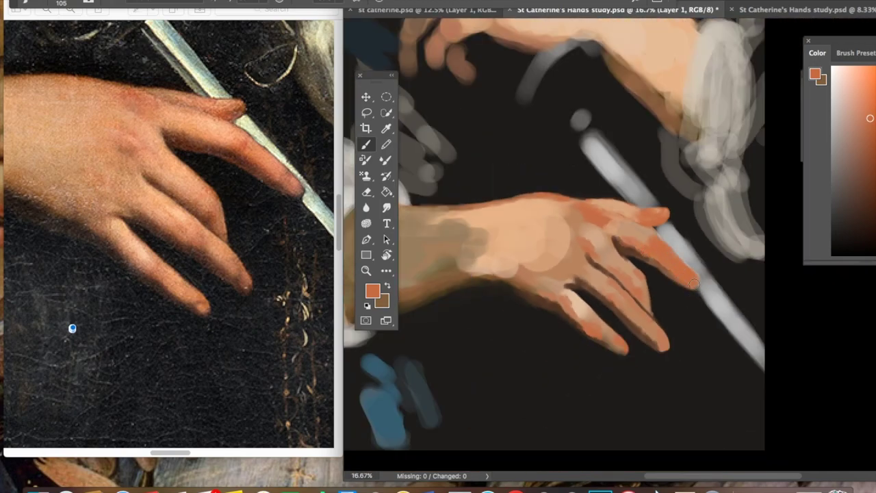
# - Sample a light peach and brush highlights onto the knuckles and fingers of the lower hand
pyautogui.keyDown('alt'); pyautogui.click(616, 223); pyautogui.keyUp('alt')
pyautogui.moveTo(596, 243)
pyautogui.mouseDown()
pyautogui.moveTo(634, 302)
pyautogui.moveTo(553, 259)
pyautogui.moveTo(565, 262)
pyautogui.moveTo(563, 299)
pyautogui.moveTo(549, 285)
pyautogui.moveTo(583, 286)
pyautogui.moveTo(607, 300)
pyautogui.moveTo(638, 282)
pyautogui.mouseUp()
pyautogui.press('super+minus')
pyautogui.press('super+minus')
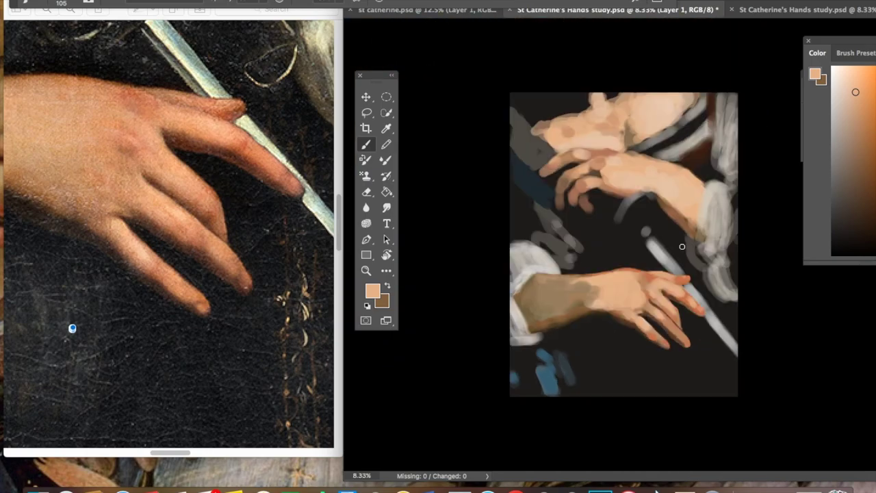
# - Reframe the reference on both hands and paint peach skin over the lower hand, wrist and forearm with a 268 px brush
pyautogui.click(68, 13)
pyautogui.click(68, 13)
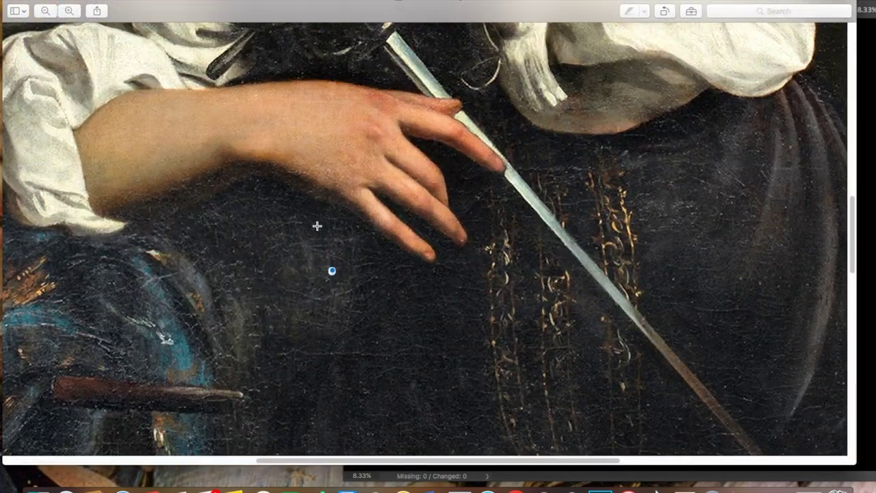
pyautogui.scroll(2, 317, 225)
pyautogui.moveTo(854, 240); pyautogui.dragTo(345, 239)
pyautogui.scroll(3, 51, 64)
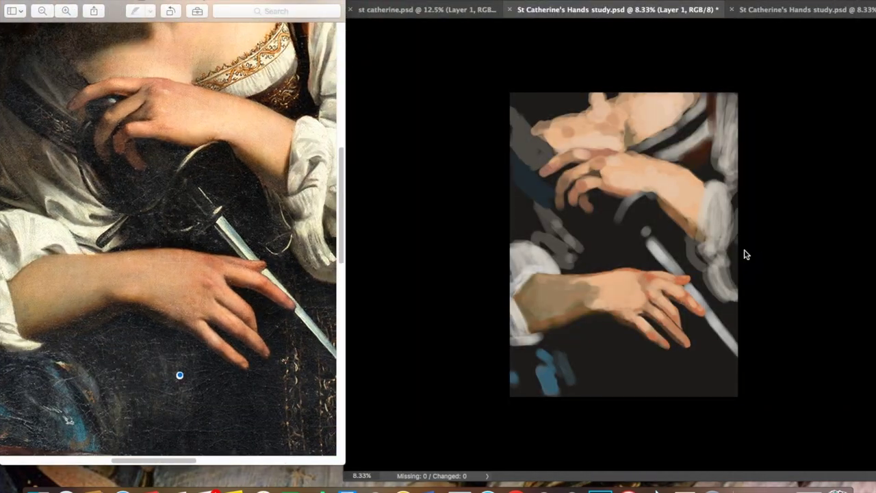
pyautogui.click(753, 257)
pyautogui.click(74, 4)
pyautogui.click(555, 253)
pyautogui.moveTo(603, 297)
pyautogui.mouseDown()
pyautogui.moveTo(581, 288)
pyautogui.moveTo(524, 298)
pyautogui.moveTo(589, 281)
pyautogui.mouseUp()
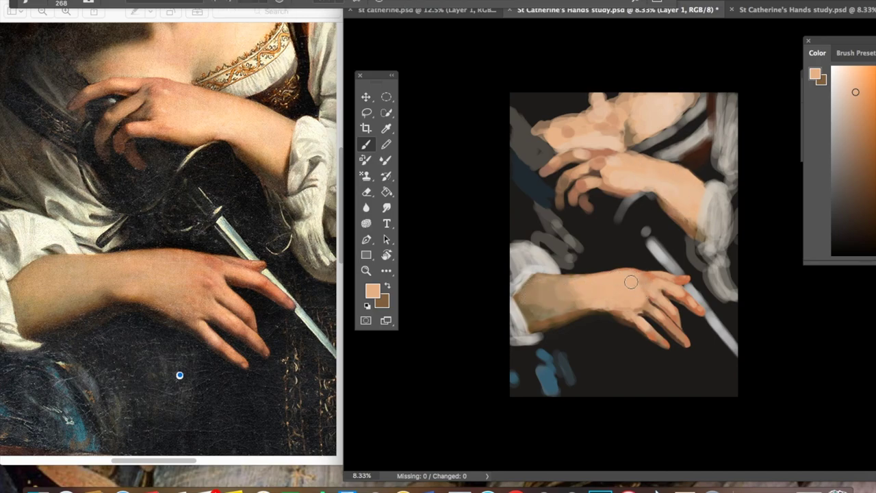
# - Sample brown tones and deepen the shadow along the underside of the lower forearm, wrist and hand
pyautogui.keyDown('alt'); pyautogui.click(510, 283); pyautogui.keyUp('alt')
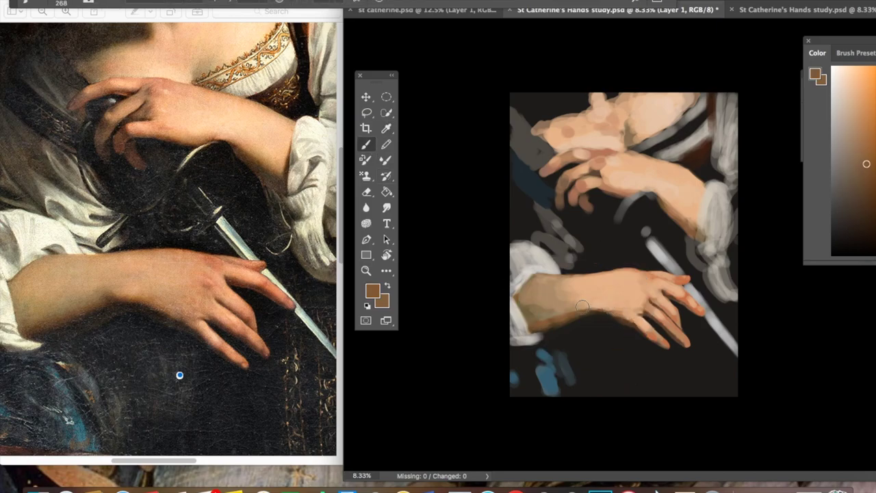
pyautogui.keyDown('alt'); pyautogui.click(529, 304); pyautogui.keyUp('alt')
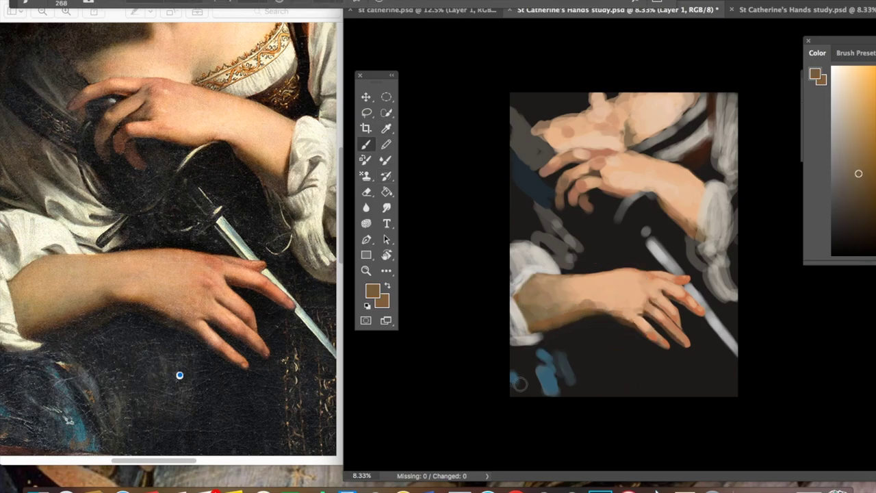
pyautogui.click(815, 99)
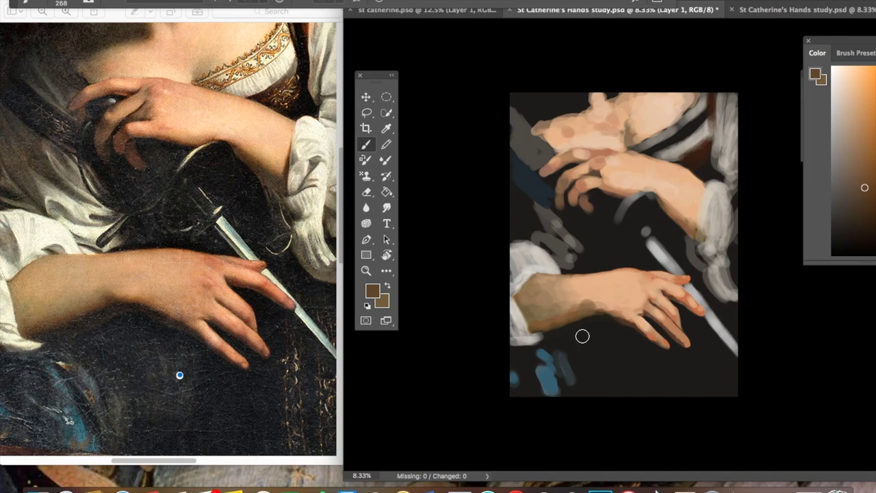
pyautogui.keyDown('alt'); pyautogui.click(547, 327); pyautogui.keyUp('alt')
pyautogui.moveTo(579, 319)
pyautogui.mouseDown()
pyautogui.moveTo(591, 374)
pyautogui.moveTo(603, 316)
pyautogui.mouseUp()
pyautogui.keyDown('alt'); pyautogui.click(527, 311); pyautogui.keyUp('alt')
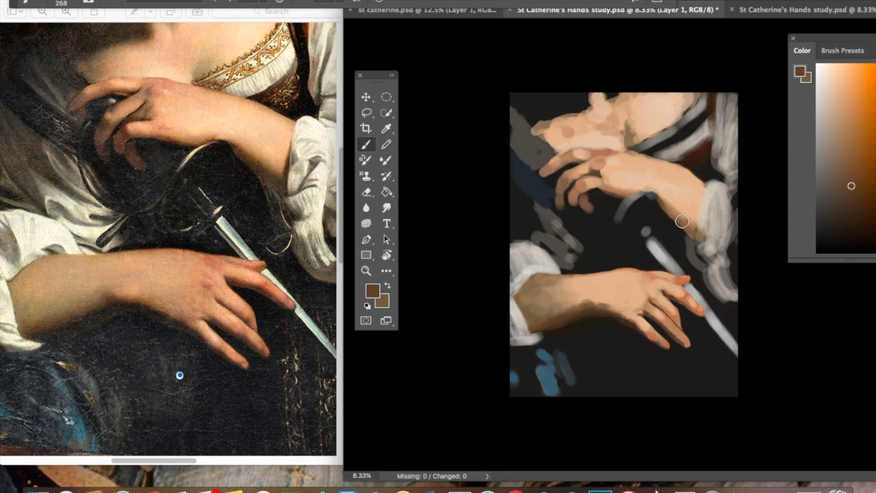
# - Sample a warm reddish skin tone and paint it over the knuckle area on the back of the lower hand
pyautogui.keyDown('alt'); pyautogui.click(645, 267); pyautogui.keyUp('alt')
pyautogui.scroll(2, 644, 267)
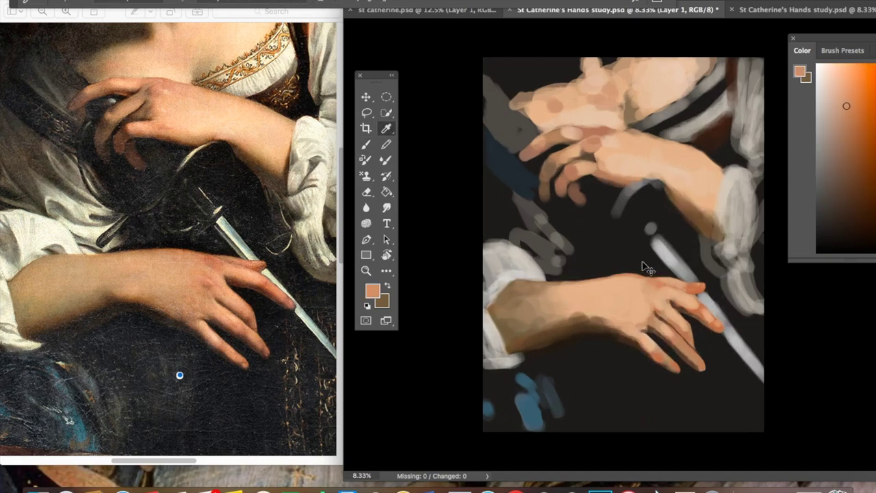
pyautogui.moveTo(614, 274)
pyautogui.mouseDown()
pyautogui.moveTo(620, 299)
pyautogui.moveTo(594, 264)
pyautogui.moveTo(556, 317)
pyautogui.moveTo(653, 279)
pyautogui.mouseUp()
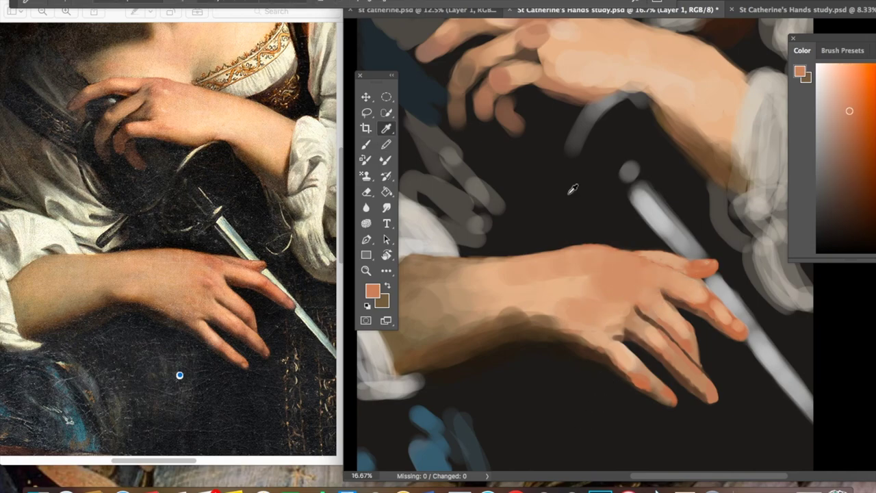
# - Set the brush to 114 px, sample a dark brown and rework the shadow along the underside of the lower wrist
pyautogui.click(63, 3)
pyautogui.moveTo(130, 36); pyautogui.dragTo(121, 36)
pyautogui.press('Return')
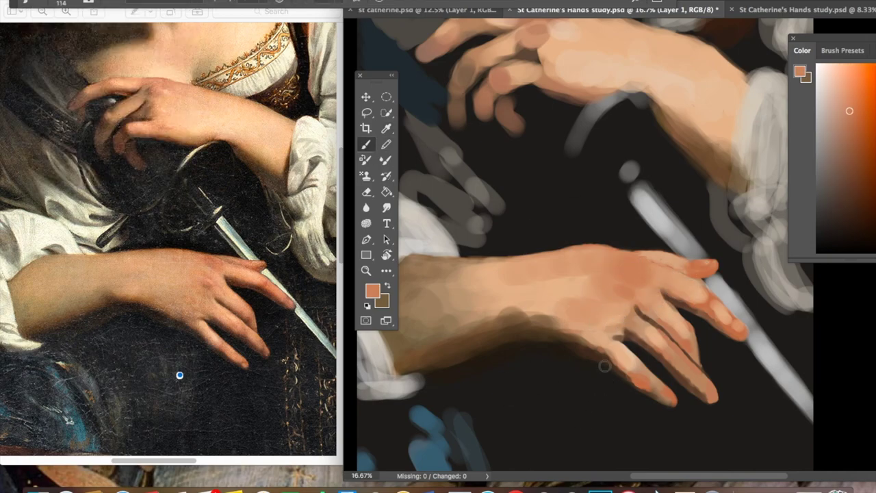
pyautogui.keyDown('alt'); pyautogui.click(422, 366); pyautogui.keyUp('alt')
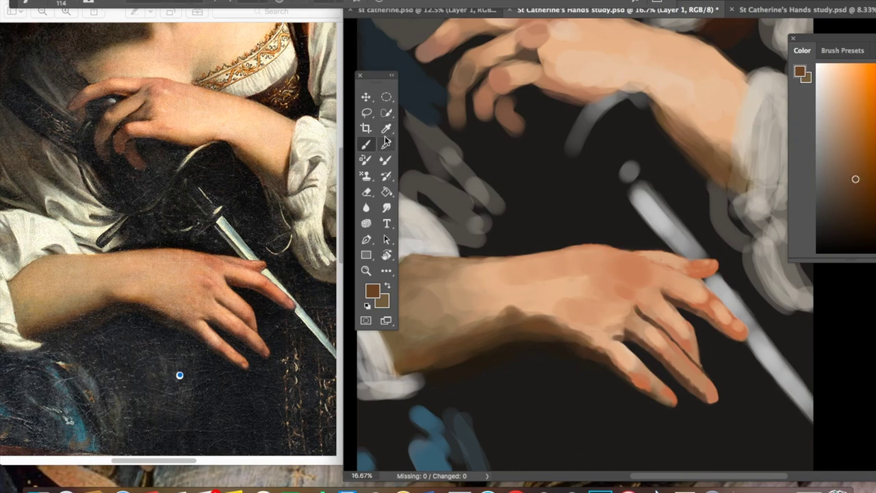
# - Sample the dark background and reddish skin tones to reshape and lengthen the tip of the lower hand's little finger
pyautogui.keyDown('alt'); pyautogui.click(709, 364); pyautogui.keyUp('alt')
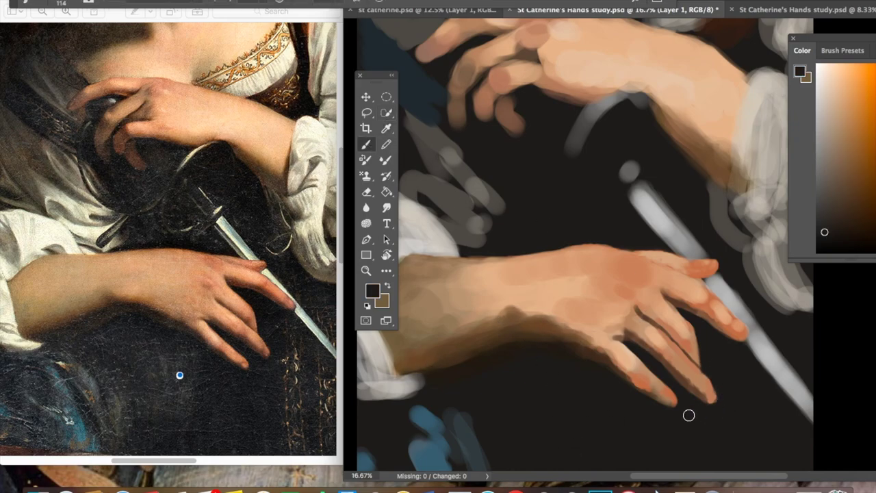
pyautogui.keyDown('alt'); pyautogui.click(670, 400); pyautogui.keyUp('alt')
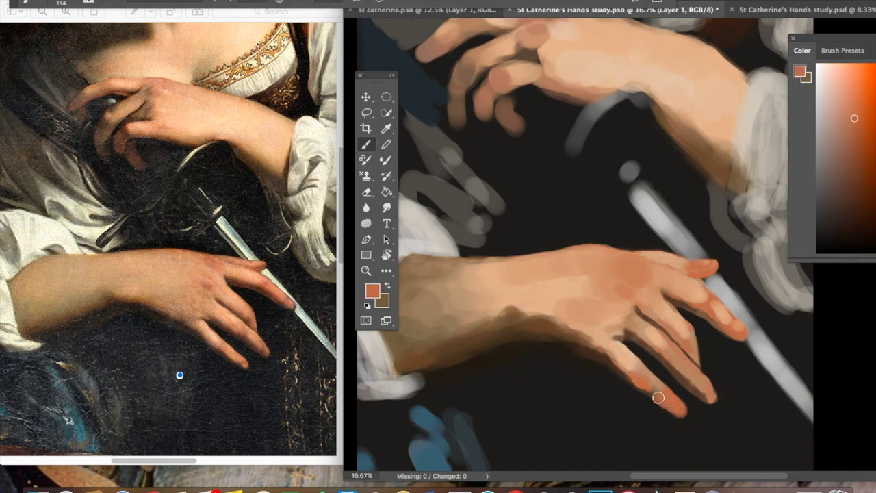
pyautogui.keyDown('alt'); pyautogui.click(687, 380); pyautogui.keyUp('alt')
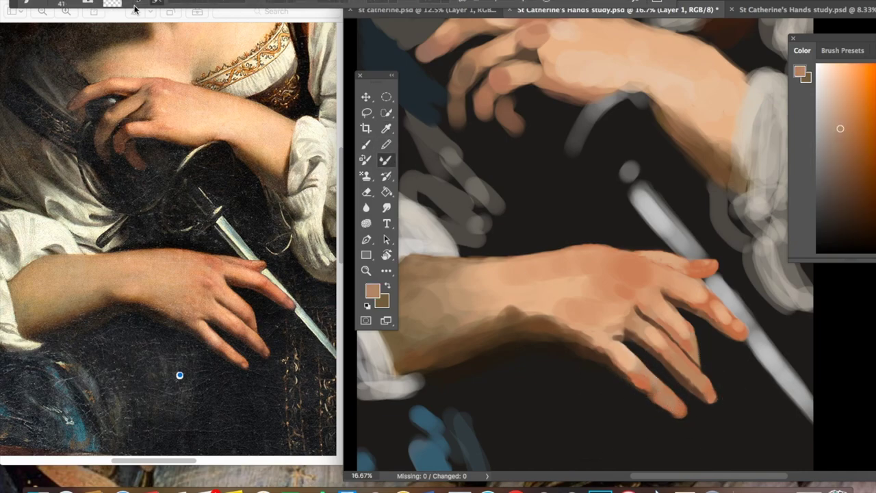
# - Sample a warm orange skin tone and repaint the index finger and thumb with a 182 px brush
pyautogui.keyDown('alt'); pyautogui.click(716, 314); pyautogui.keyUp('alt')
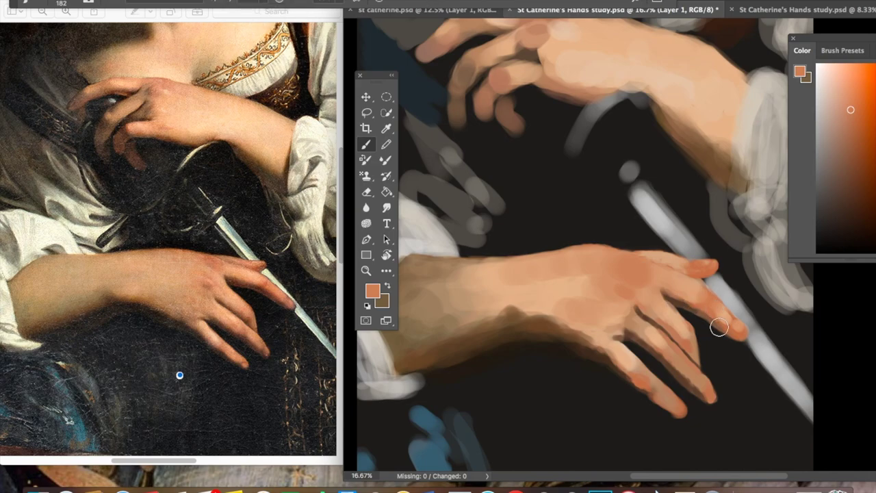
pyautogui.moveTo(679, 264); pyautogui.dragTo(667, 263)
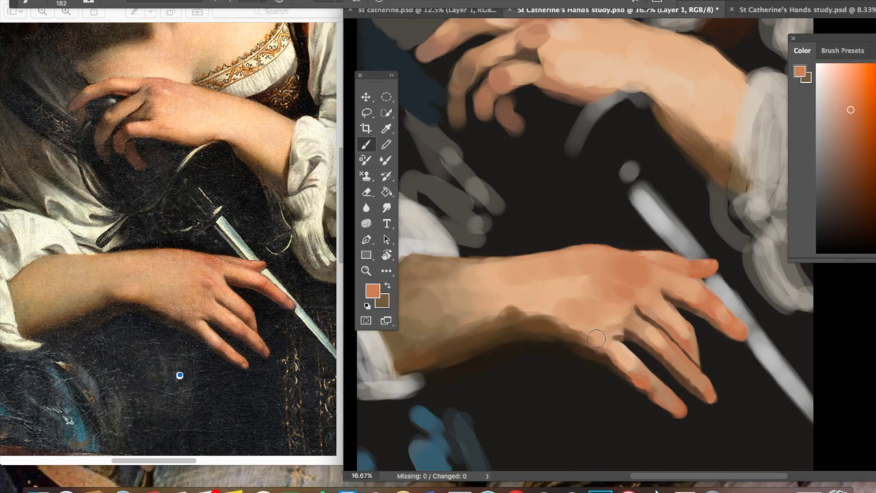
# - Sample a brown skin shadow and darken the base of the little finger and the hollow between the knuckles
pyautogui.keyDown('alt'); pyautogui.click(618, 338); pyautogui.keyUp('alt')
pyautogui.moveTo(612, 346); pyautogui.dragTo(578, 322)
pyautogui.click(625, 293)
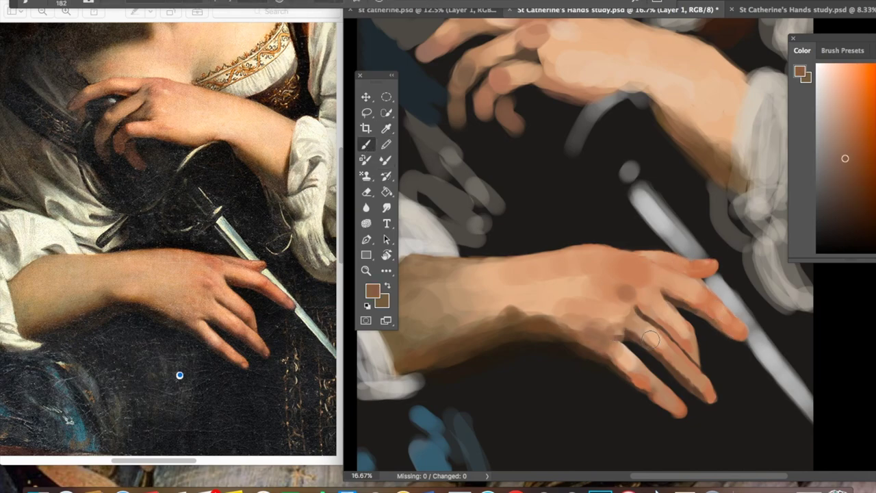
pyautogui.scroll(3, 655, 288)
pyautogui.keyDown('alt'); pyautogui.click(602, 311); pyautogui.keyUp('alt')
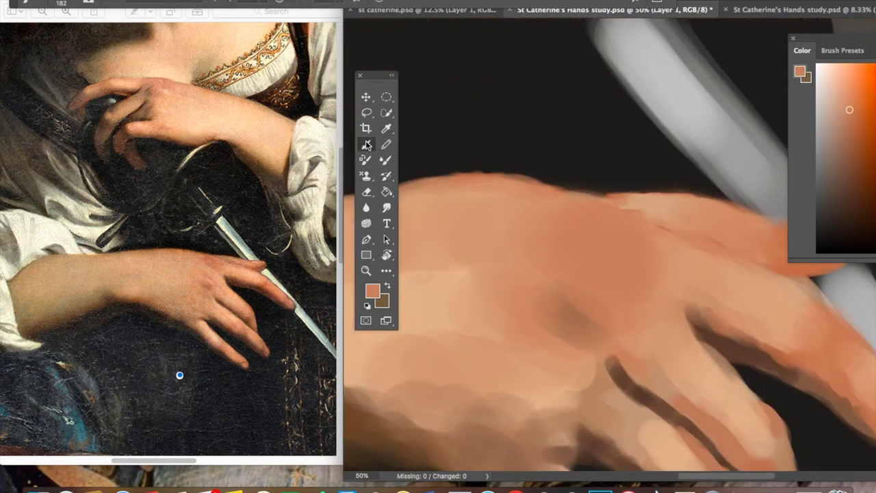
# - Outline the index finger's upper edge and tip against the blade in dark brown and near-black with a 19 px brush
pyautogui.press('x')
pyautogui.scroll(1, 588, 243)
pyautogui.moveTo(588, 243); pyautogui.dragTo(425, 123)
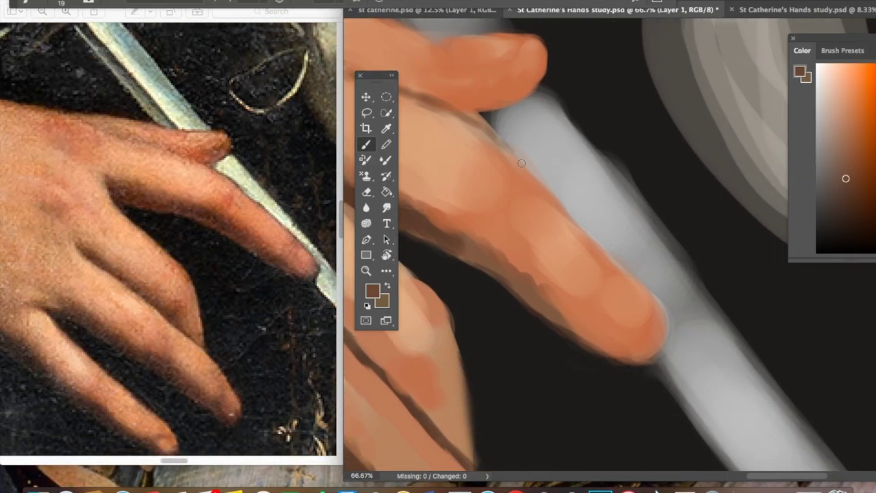
pyautogui.moveTo(521, 163); pyautogui.dragTo(548, 193)
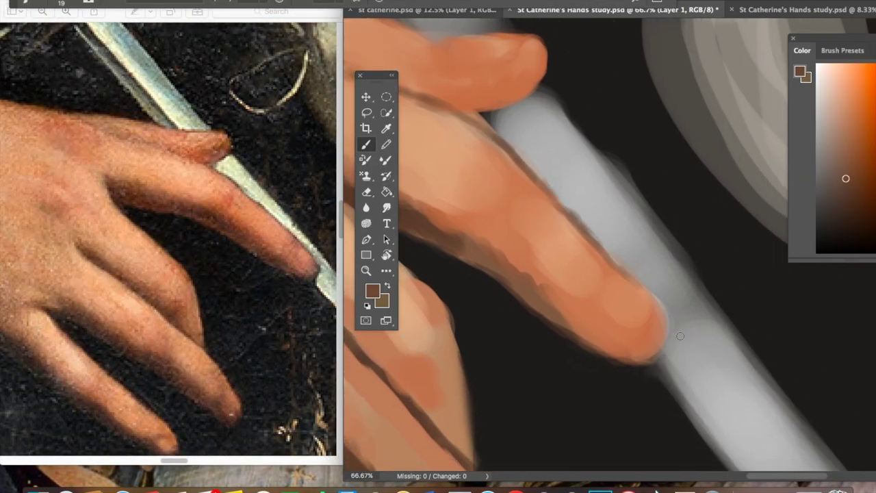
pyautogui.keyDown('alt'); pyautogui.click(503, 232); pyautogui.keyUp('alt')
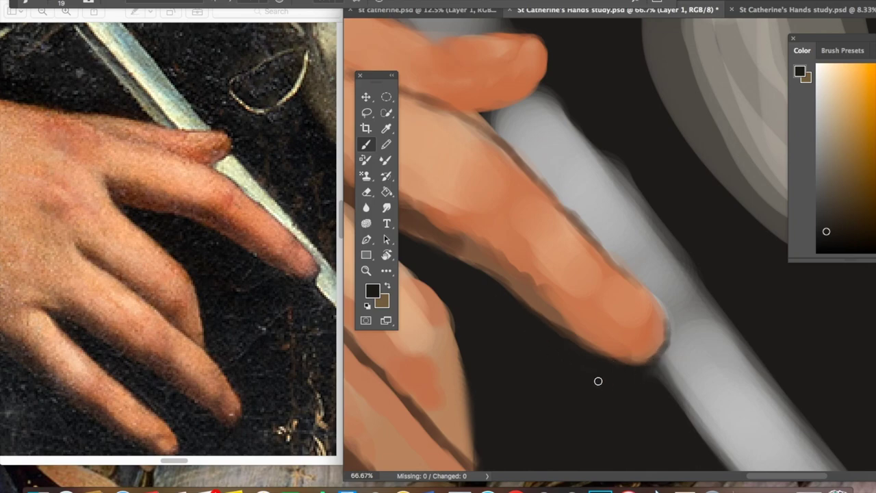
pyautogui.moveTo(602, 249); pyautogui.dragTo(653, 301)
pyautogui.moveTo(510, 150)
pyautogui.mouseDown()
pyautogui.moveTo(482, 124)
pyautogui.moveTo(589, 147)
pyautogui.moveTo(623, 198)
pyautogui.mouseUp()
# - Fill the blade up to the thumb and index finger with sampled grey, and soften the contour with a 30 px mixer brush
pyautogui.keyDown('alt'); pyautogui.click(506, 118); pyautogui.keyUp('alt')
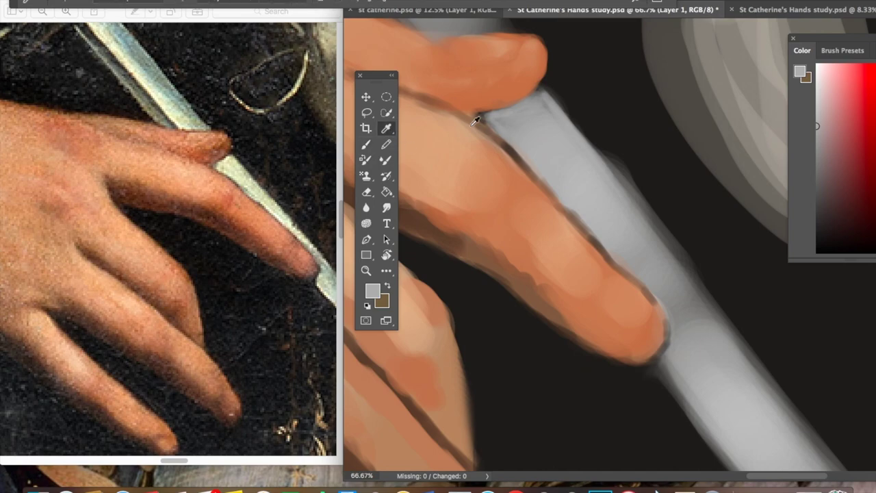
pyautogui.keyDown('alt'); pyautogui.click(509, 107); pyautogui.keyUp('alt')
pyautogui.scroll(-3, 460, 89)
pyautogui.hotkey('shift', 'b')
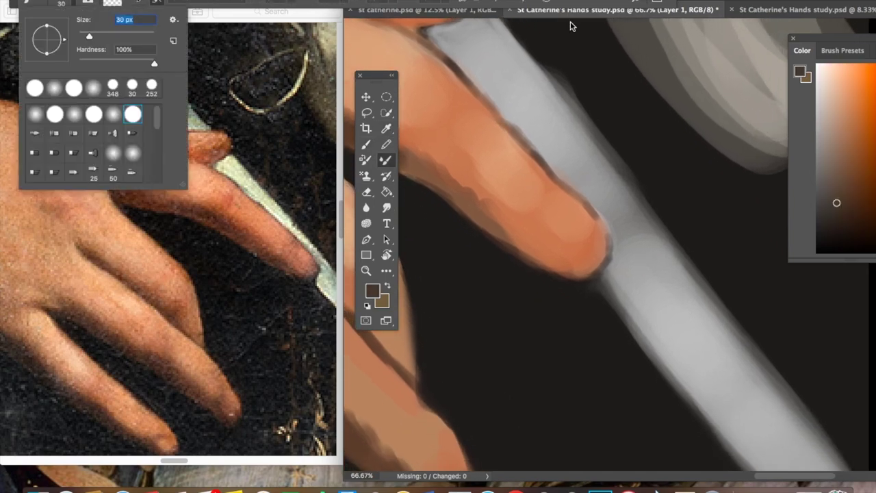
pyautogui.scroll(5, 508, 182)
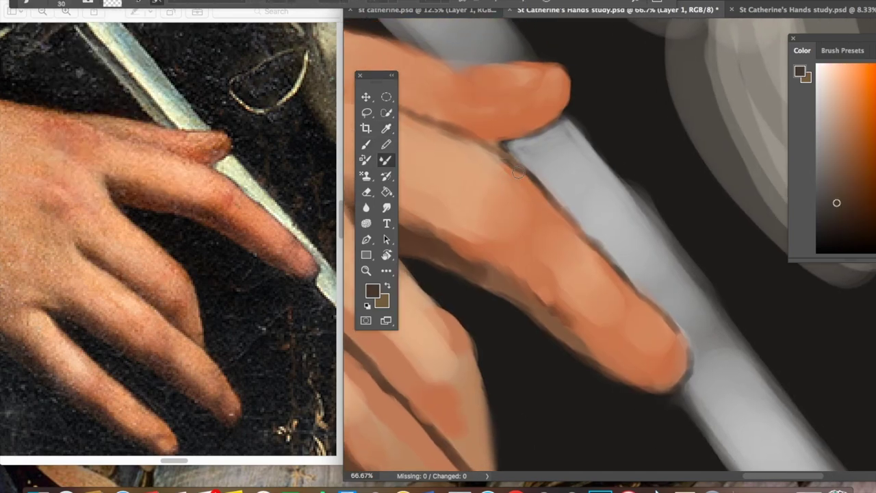
pyautogui.hotkey('shift', 'b')
# - Paint peach and pinkish highlights onto the tip of the index finger with a 52 px brush
pyautogui.keyDown('alt'); pyautogui.click(508, 178); pyautogui.keyUp('alt')
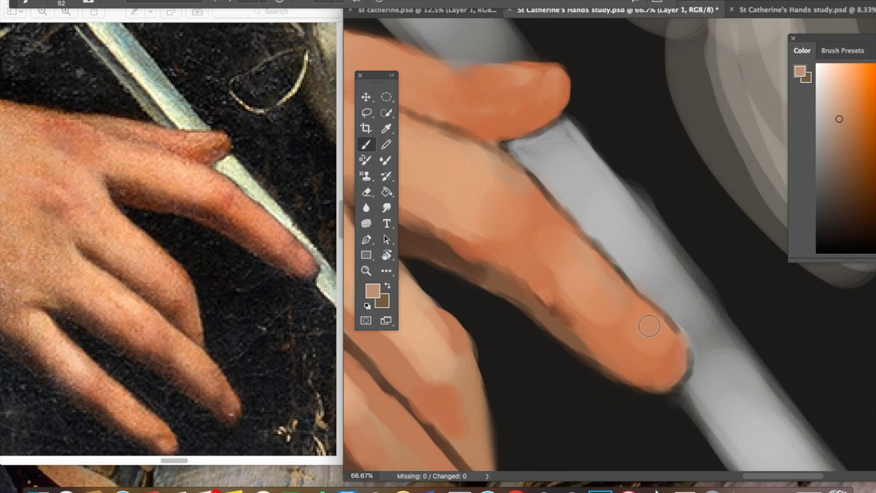
pyautogui.moveTo(844, 43); pyautogui.dragTo(773, 28)
pyautogui.moveTo(821, 225); pyautogui.dragTo(819, 236)
pyautogui.click(778, 104)
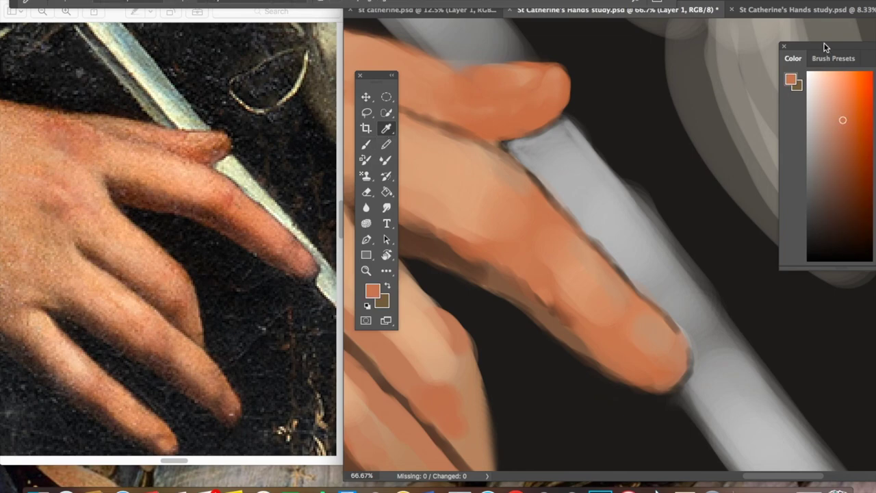
pyautogui.click(769, 96)
pyautogui.moveTo(774, 30); pyautogui.dragTo(840, 33)
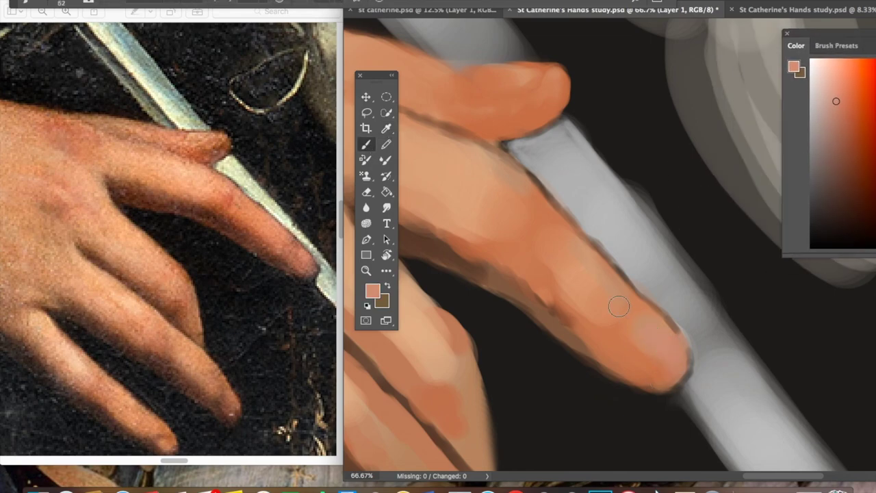
# - Sample reddish browns and deepen the shadow along the full underside of the index finger
pyautogui.keyDown('alt'); pyautogui.click(447, 239); pyautogui.keyUp('alt')
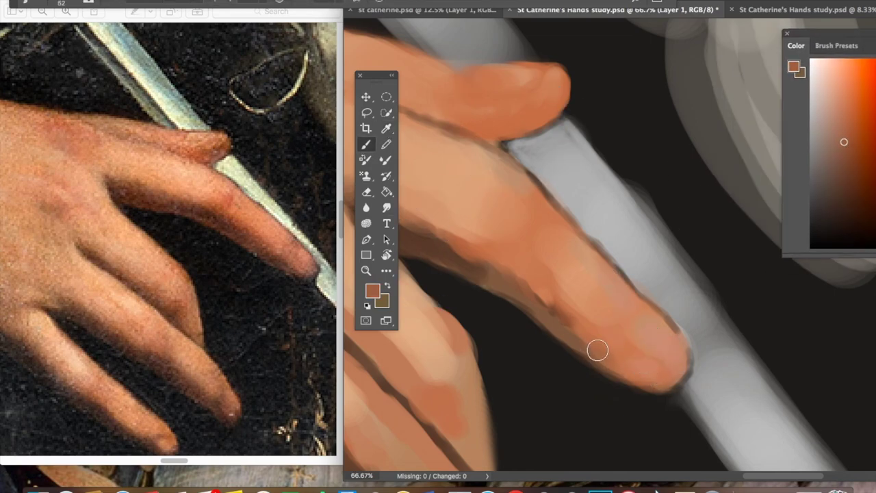
pyautogui.click(840, 169)
pyautogui.moveTo(593, 346); pyautogui.dragTo(640, 385)
pyautogui.moveTo(550, 317); pyautogui.dragTo(598, 358)
pyautogui.moveTo(619, 360); pyautogui.dragTo(654, 397)
pyautogui.moveTo(460, 242)
pyautogui.mouseDown()
pyautogui.moveTo(494, 279)
pyautogui.moveTo(535, 298)
pyautogui.moveTo(513, 216)
pyautogui.moveTo(554, 275)
pyautogui.moveTo(602, 295)
pyautogui.mouseUp()
pyautogui.hscroll(-5, 510, 225)
pyautogui.scroll(1, 510, 226)
pyautogui.keyDown('alt'); pyautogui.click(506, 241); pyautogui.keyUp('alt')
pyautogui.moveTo(499, 222); pyautogui.dragTo(586, 278)
# - Blend the edge of the index finger's underside shadow into the skin with a 30 px mixer brush
pyautogui.scroll(-3, 615, 315)
pyautogui.hscroll(4, 616, 315)
pyautogui.hotkey('shift', 'b')
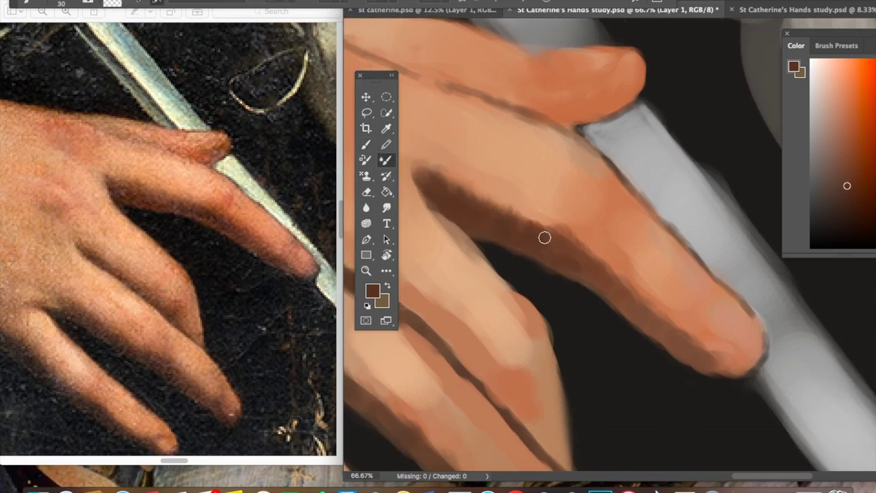
pyautogui.press('b')
# - Sample the near-black background and sharpen the gaps between the index, middle and ring fingers with a 23 px brush
pyautogui.keyDown('alt'); pyautogui.click(510, 259); pyautogui.keyUp('alt')
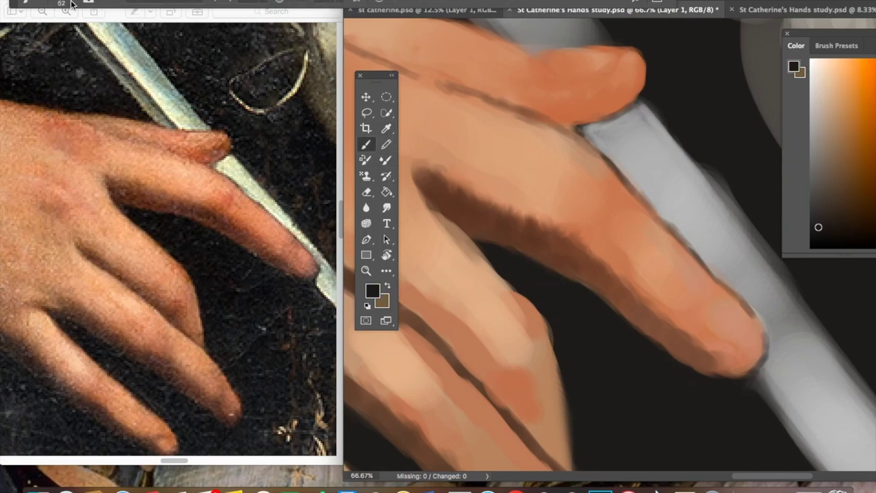
pyautogui.moveTo(406, 168)
pyautogui.mouseDown()
pyautogui.moveTo(445, 222)
pyautogui.moveTo(502, 274)
pyautogui.mouseUp()
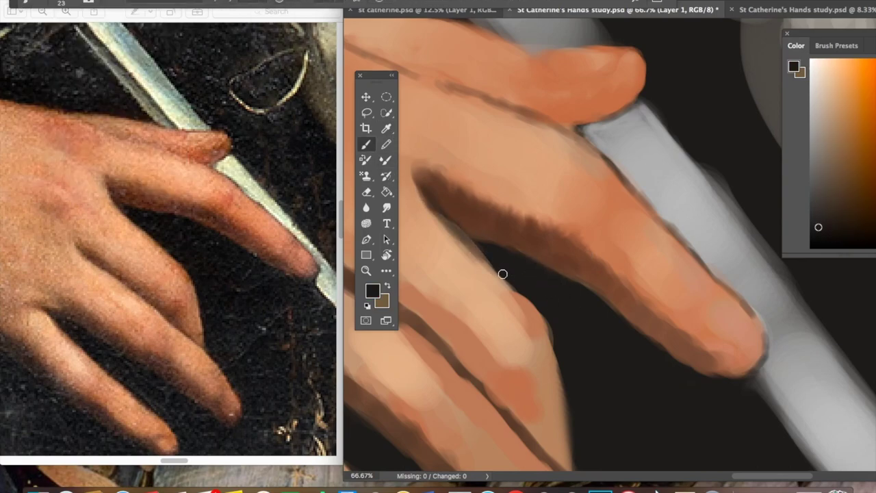
pyautogui.scroll(-3, 520, 260)
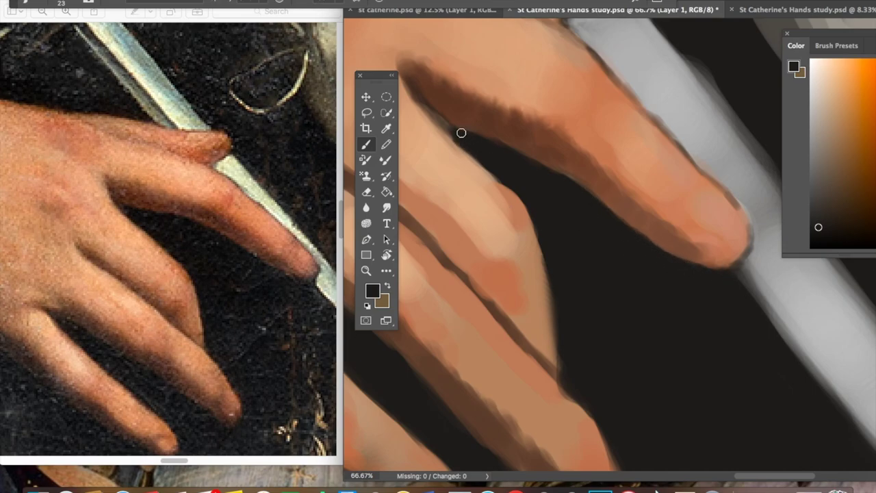
pyautogui.scroll(-5, 554, 167)
pyautogui.scroll(-3, 568, 315)
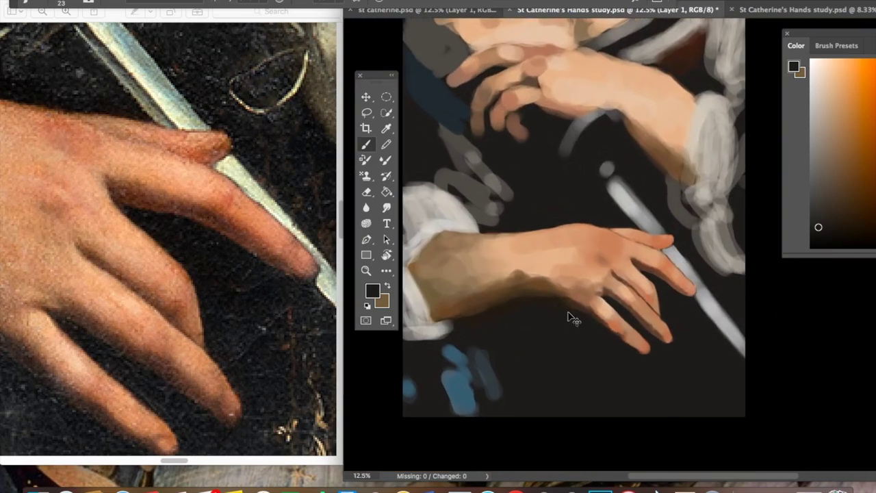
pyautogui.scroll(4, 561, 325)
pyautogui.scroll(-5, 541, 283)
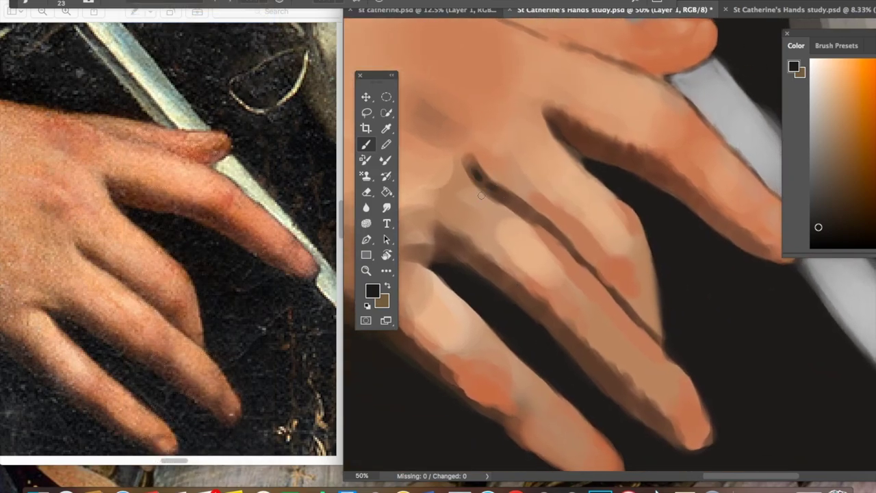
pyautogui.scroll(3, 588, 305)
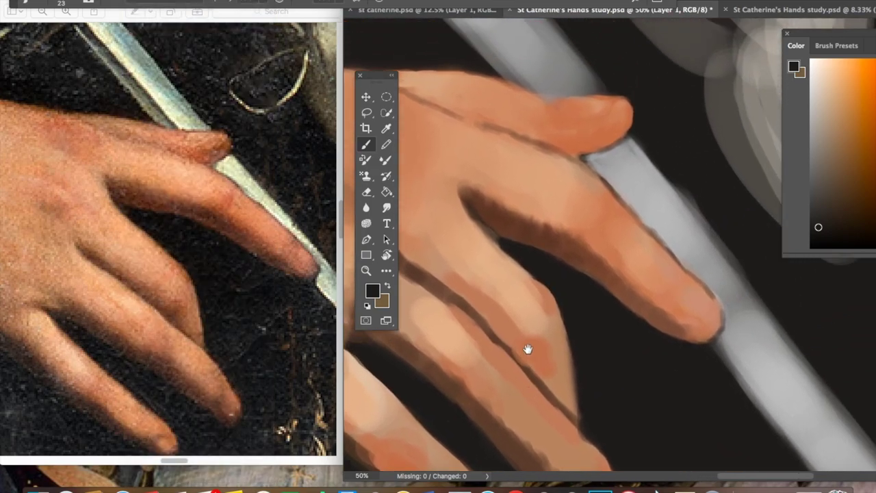
# - Outline the thumb's lower and upper edges against the blade in near-black with a 19 px brush
pyautogui.scroll(3, 525, 346)
pyautogui.keyDown('alt'); pyautogui.click(573, 149); pyautogui.keyUp('alt')
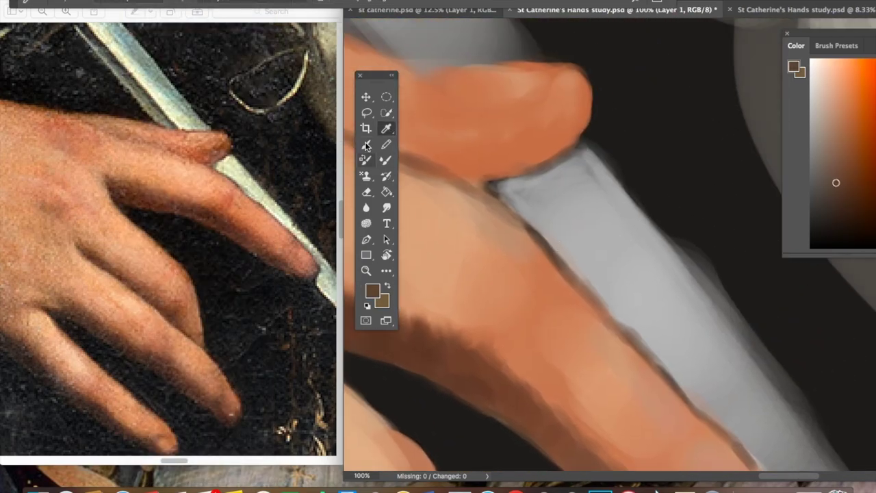
pyautogui.keyDown('alt'); pyautogui.click(522, 420); pyautogui.keyUp('alt')
pyautogui.moveTo(575, 152); pyautogui.dragTo(526, 173)
pyautogui.moveTo(521, 163); pyautogui.dragTo(540, 215)
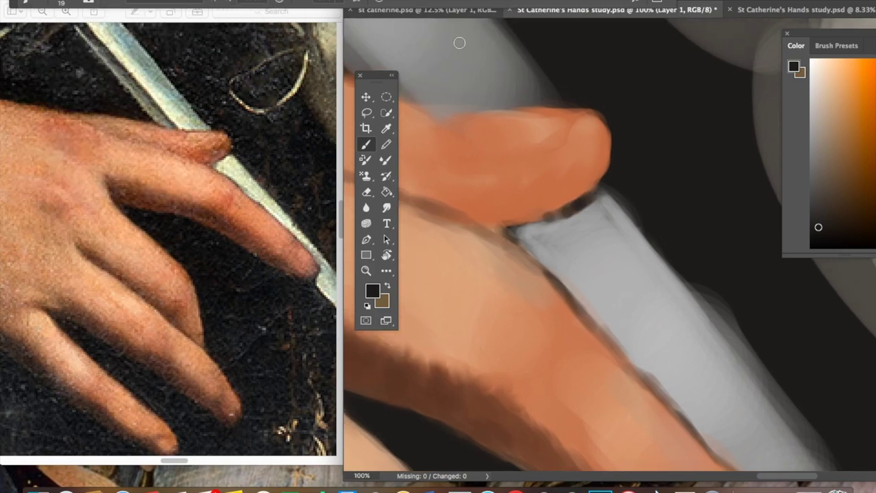
pyautogui.moveTo(477, 111); pyautogui.dragTo(560, 109)
# - Sample the blade's grey and tidy the blade's edge just beneath the thumb
pyautogui.keyDown('alt'); pyautogui.click(566, 227); pyautogui.keyUp('alt')
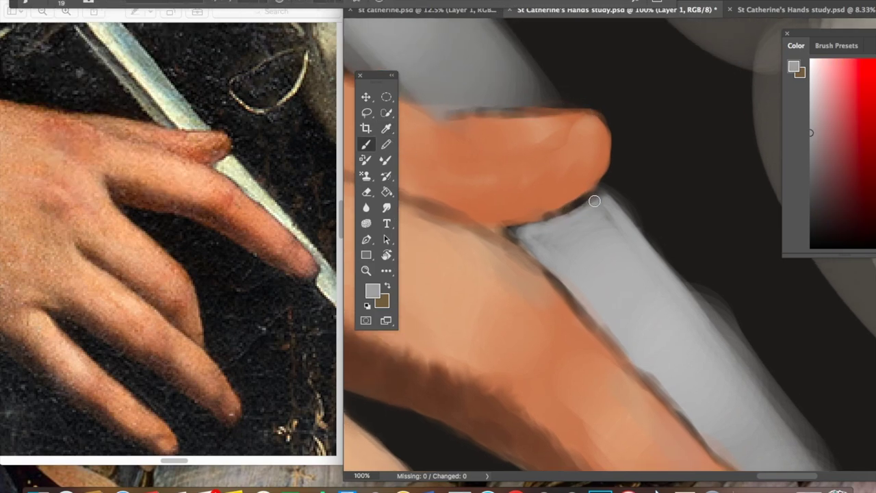
pyautogui.keyDown('alt'); pyautogui.click(573, 238); pyautogui.keyUp('alt')
pyautogui.moveTo(534, 241); pyautogui.dragTo(581, 217)
# - Enlarge the brush to 89 px and repaint the blade alongside the index finger in a pale pinkish grey
pyautogui.press(']')
pyautogui.press(']')
pyautogui.press(']')
pyautogui.press(']')
pyautogui.press(']')
pyautogui.press(']')
pyautogui.press(']')
pyautogui.moveTo(517, 233)
pyautogui.mouseDown()
pyautogui.moveTo(602, 253)
pyautogui.moveTo(727, 420)
pyautogui.moveTo(753, 438)
pyautogui.mouseUp()
pyautogui.scroll(-3, 633, 312)
pyautogui.moveTo(645, 356)
pyautogui.mouseDown()
pyautogui.moveTo(524, 190)
pyautogui.moveTo(649, 286)
pyautogui.mouseUp()
pyautogui.press('Tab')
pyautogui.scroll(-5, 243, 295)
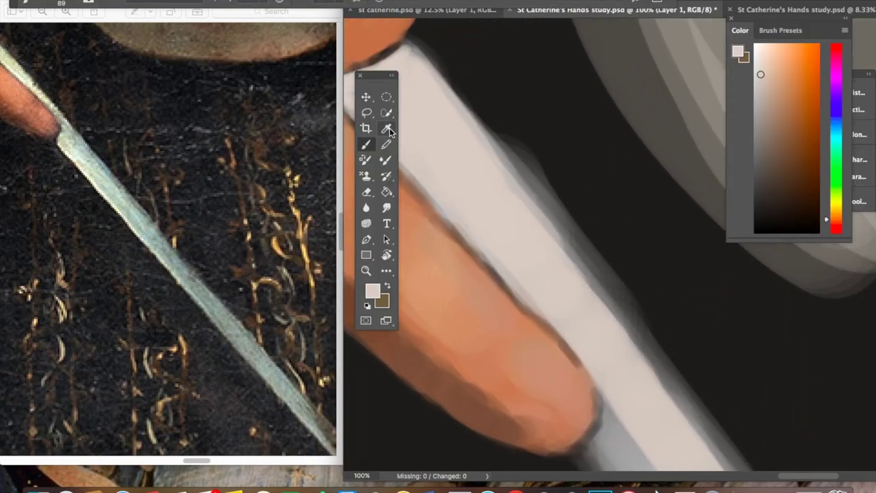
# - Trim the blade's outer edge below the thumb into a clean straight line with the sampled dark background colour
pyautogui.moveTo(503, 92)
pyautogui.mouseDown()
pyautogui.moveTo(562, 288)
pyautogui.moveTo(533, 158)
pyautogui.moveTo(450, 62)
pyautogui.moveTo(708, 418)
pyautogui.mouseUp()
pyautogui.hotkey('ctrl', '-')
pyautogui.hotkey('ctrl', '-')
pyautogui.hotkey('ctrl', '-')
pyautogui.scroll(5, 171, 239)
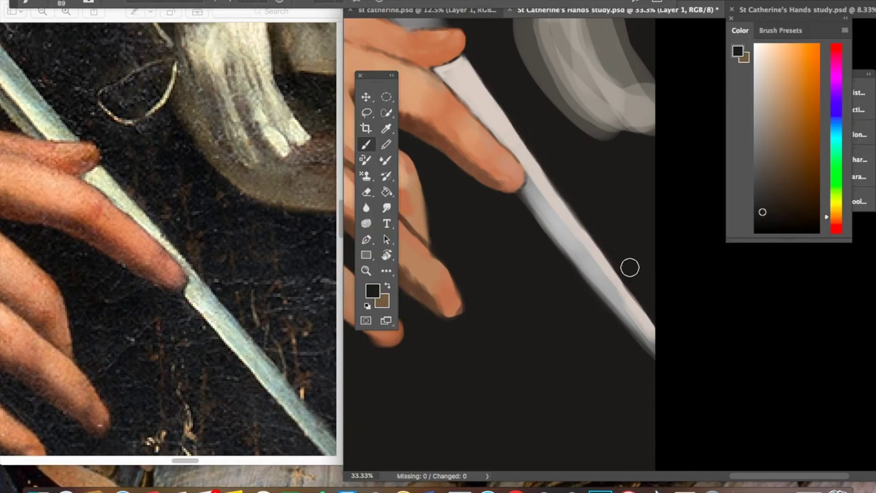
pyautogui.press('Tab')
pyautogui.scroll(-5, 244, 309)
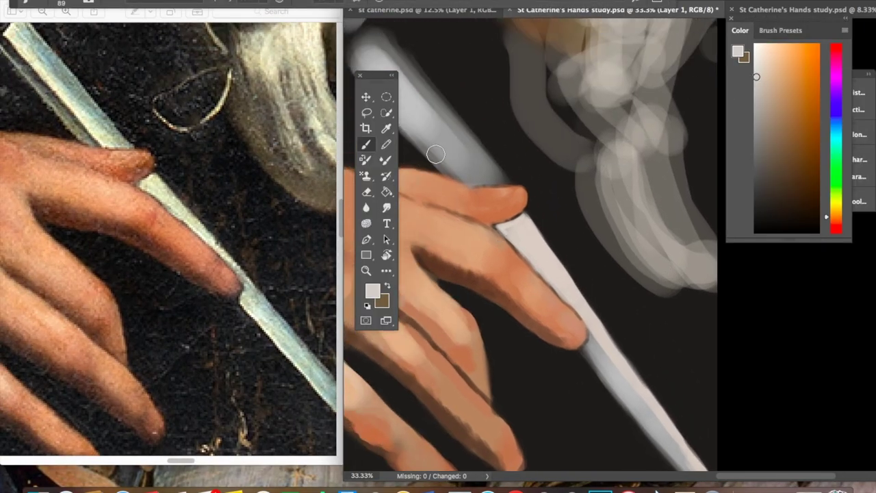
# - Sample pale greys and paint a light stripe on the blade above the thumb, toning the section just below it
pyautogui.moveTo(436, 155); pyautogui.dragTo(472, 171)
pyautogui.keyDown('alt'); pyautogui.click(472, 171); pyautogui.keyUp('alt')
pyautogui.moveTo(445, 137); pyautogui.dragTo(479, 174)
pyautogui.moveTo(510, 219); pyautogui.dragTo(544, 255)
pyautogui.keyDown('alt'); pyautogui.click(534, 246); pyautogui.keyUp('alt')
pyautogui.keyDown('alt'); pyautogui.click(561, 262); pyautogui.keyUp('alt')
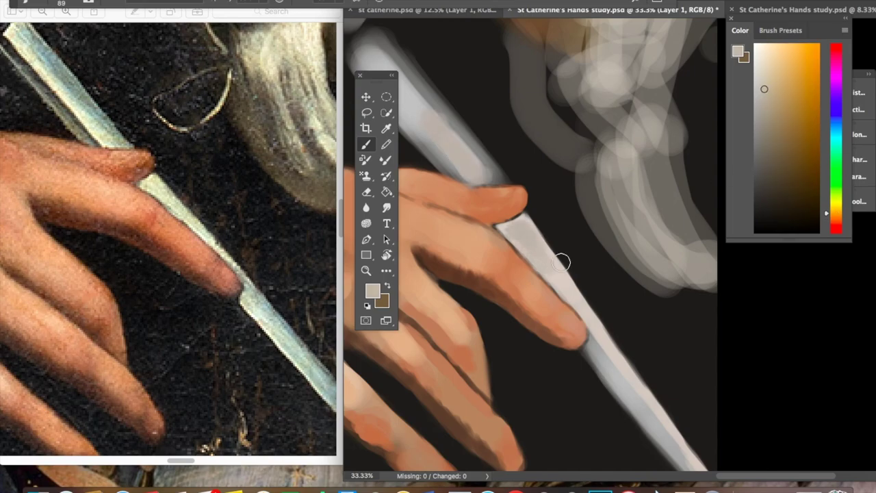
# - Lay a cream highlight on the blade above and below the thumb, and paint blue-grey along the upper section's outer side
pyautogui.moveTo(507, 230)
pyautogui.mouseDown()
pyautogui.moveTo(445, 136)
pyautogui.moveTo(485, 160)
pyautogui.moveTo(513, 195)
pyautogui.moveTo(545, 178)
pyautogui.moveTo(460, 302)
pyautogui.mouseUp()
pyautogui.keyDown('alt'); pyautogui.click(520, 199); pyautogui.keyUp('alt')
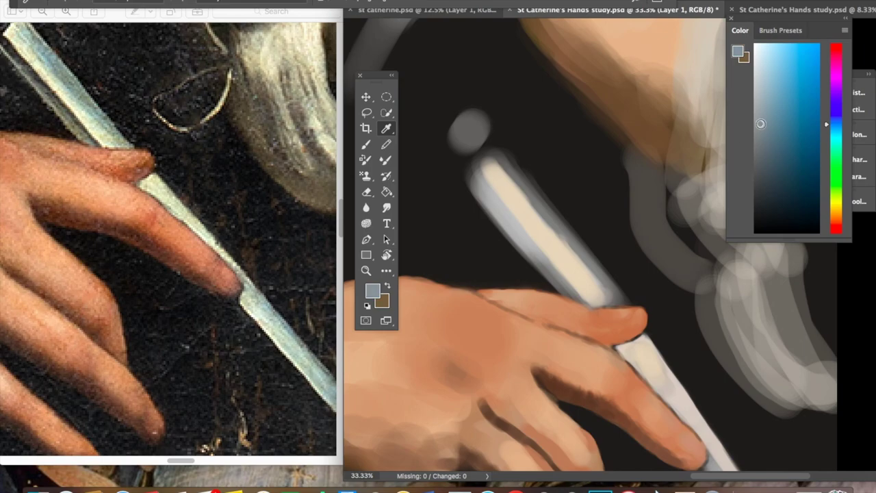
pyautogui.moveTo(543, 221); pyautogui.dragTo(613, 301)
# - Sample the dark background colour and, with a 38 px brush, paint a dark groove along the blade above the thumb
pyautogui.keyDown('alt'); pyautogui.click(407, 172); pyautogui.keyUp('alt')
pyautogui.rightClick(468, 173)
pyautogui.press('Return')
pyautogui.hotkey('ctrl', '-')
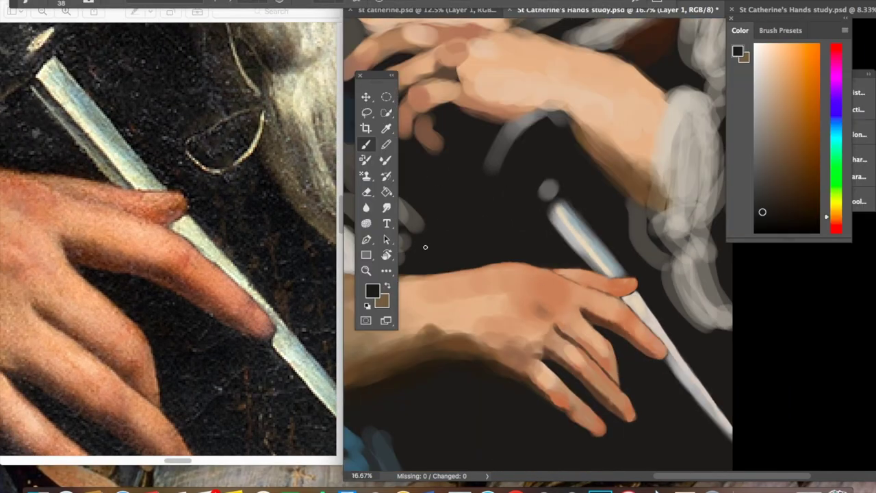
# - Tone the blade above the thumb with a sampled grey at 95 px, and add fine cream highlights with a 25 px brush
pyautogui.keyDown('alt'); pyautogui.click(657, 247); pyautogui.keyUp('alt')
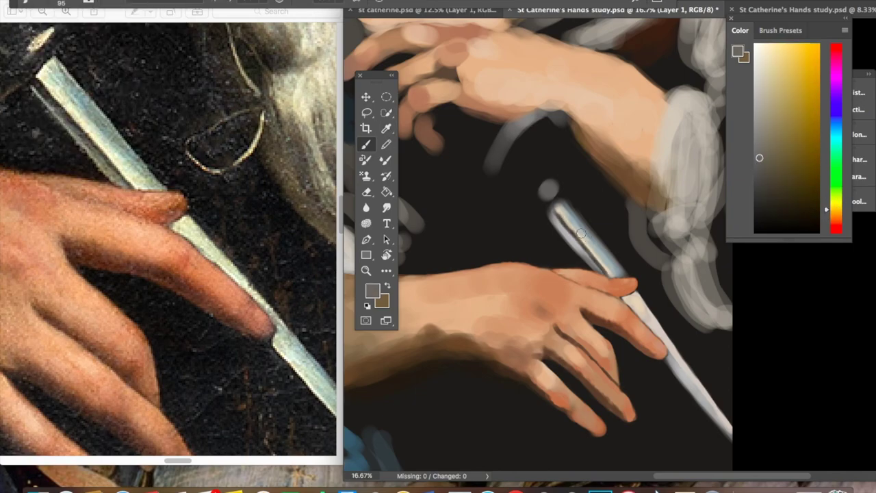
pyautogui.keyDown('alt'); pyautogui.click(565, 214); pyautogui.keyUp('alt')
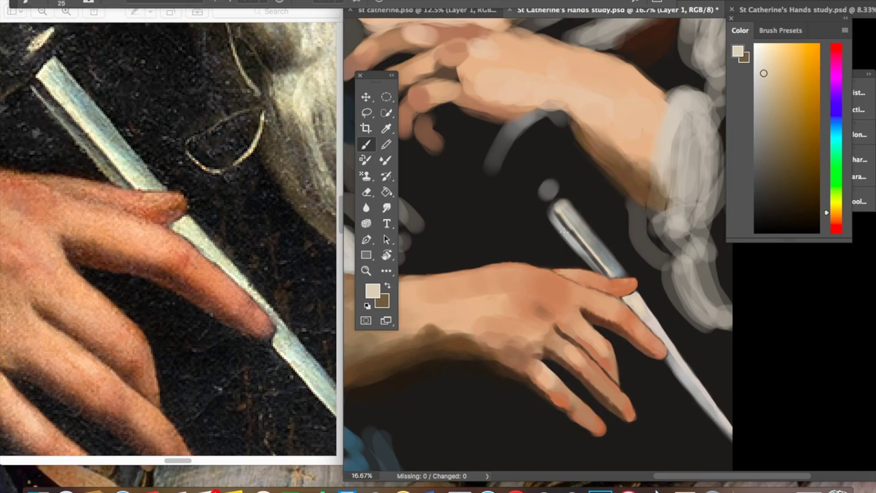
pyautogui.press('super+equal')
pyautogui.press('super+equal')
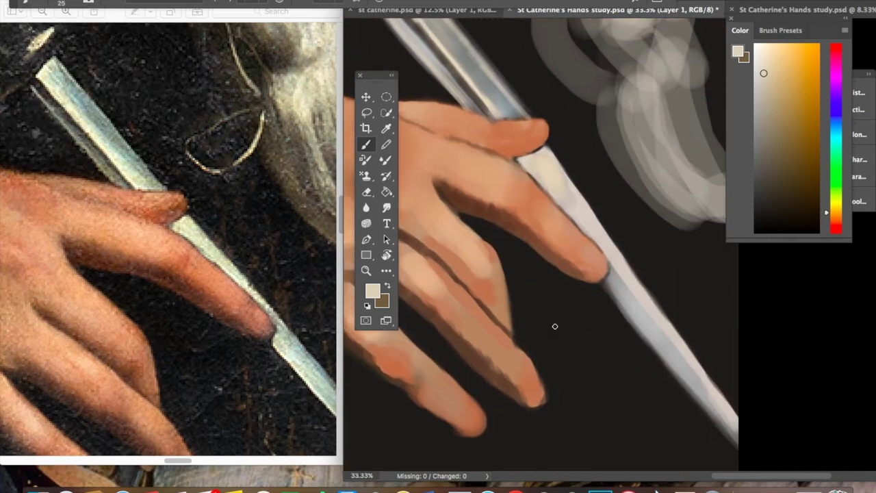
# - Clean up the blade's outer edge above and below the thumb with the sampled dark background colour and a 57 px brush
pyautogui.keyDown('alt'); pyautogui.click(424, 62); pyautogui.keyUp('alt')
pyautogui.hscroll(3, 546, 200)
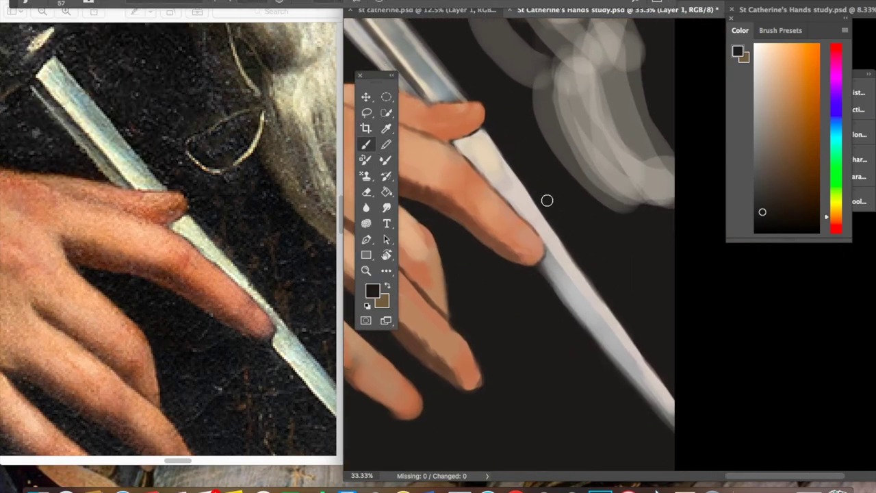
pyautogui.scroll(5, 514, 119)
pyautogui.hscroll(-3, 513, 119)
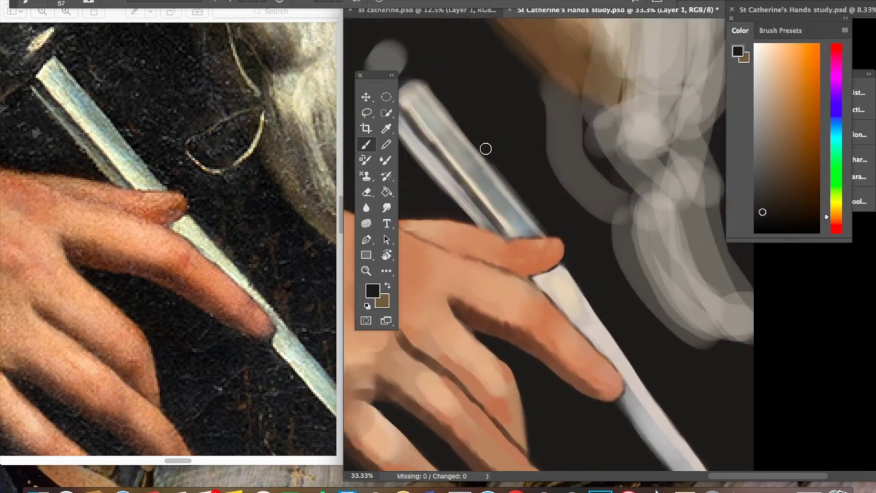
pyautogui.scroll(-5, 573, 257)
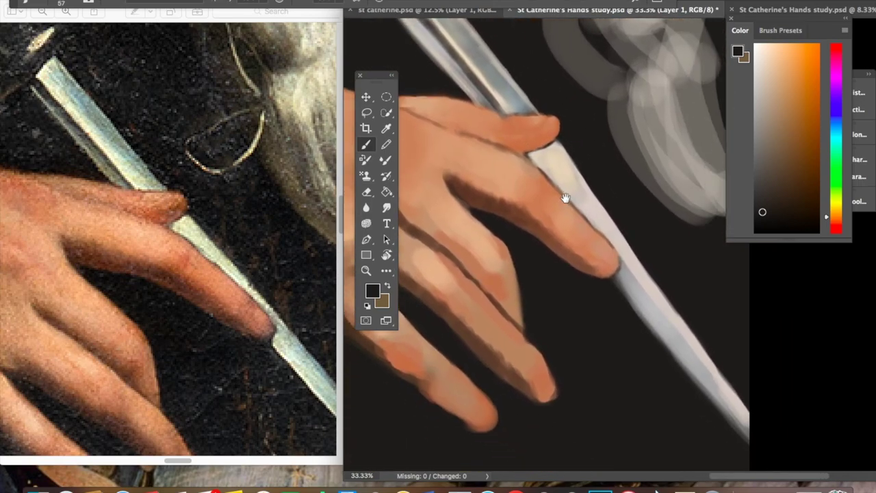
# - Sample a muted pinkish brown where the index finger meets the blade, and fit the whole painting in view
pyautogui.keyDown('alt'); pyautogui.click(567, 197); pyautogui.keyUp('alt')
pyautogui.click(137, 1)
pyautogui.click(171, 7)
pyautogui.press('super+0')
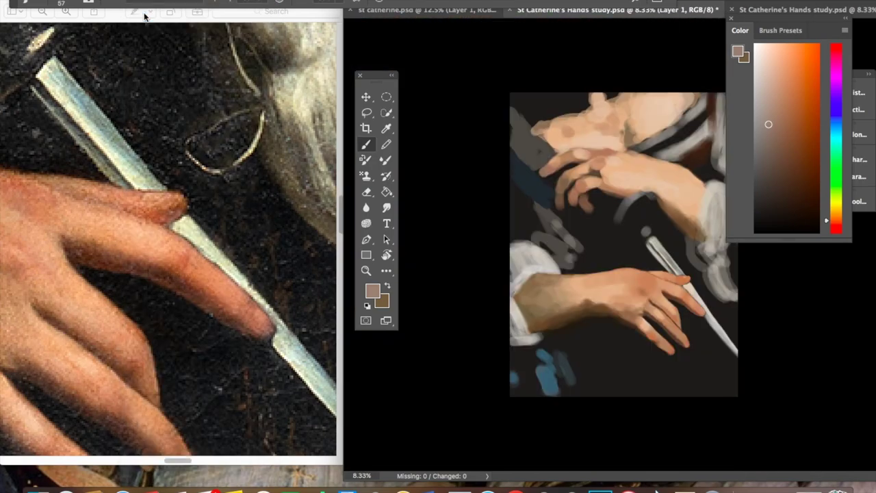